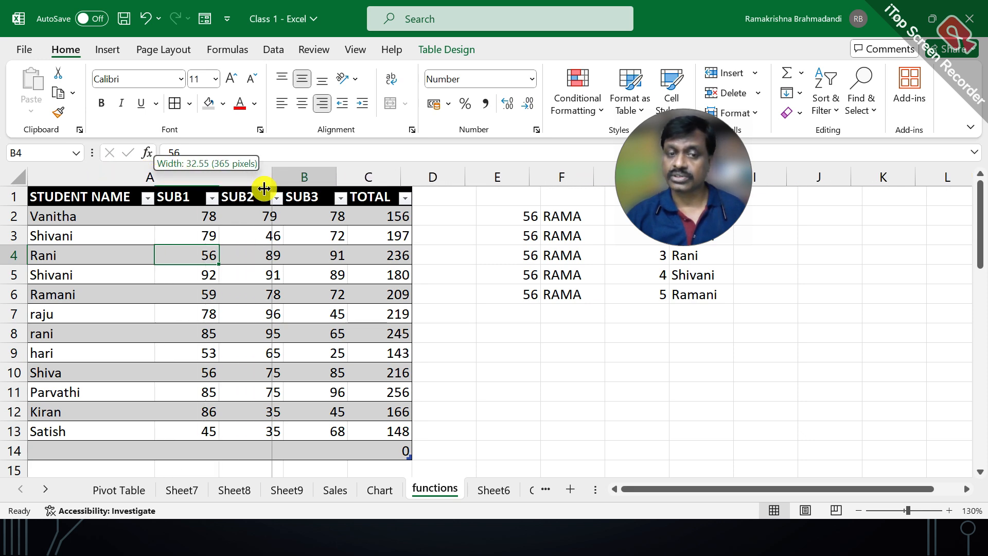
- Narrow the STUDENT NAME column, then widen it slightly
drag(264, 189, 90, 170)
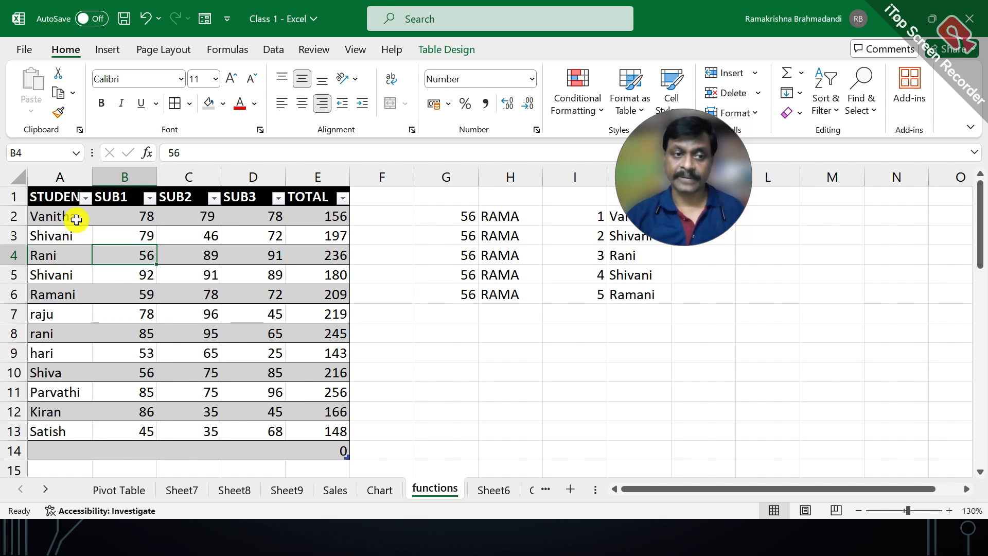
mouse_move(93, 171)
mouse_down()
mouse_move(178, 170)
mouse_move(101, 175)
mouse_up()
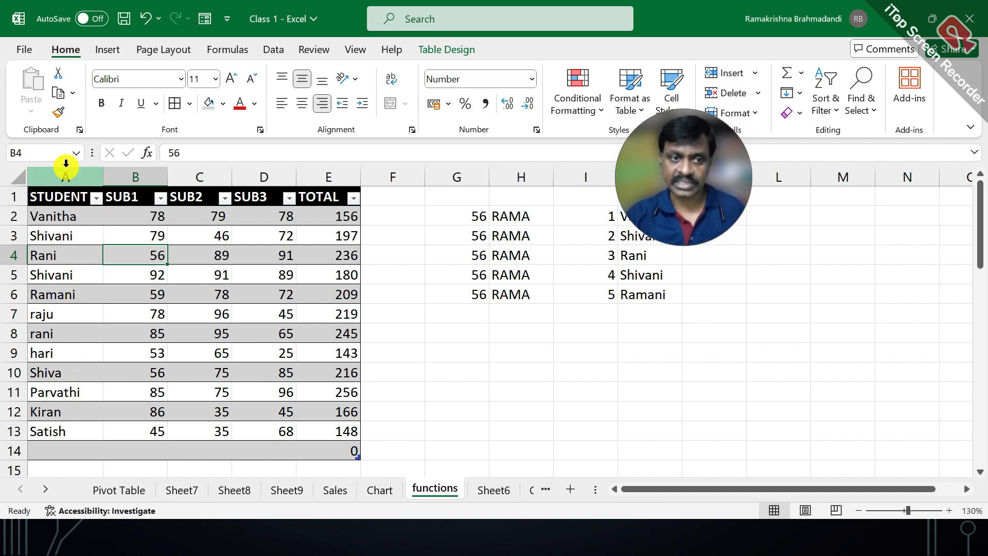
- Resize columns A to D together, trying wider widths before giving all four the same narrow width
click(70, 175)
drag(70, 175, 230, 160)
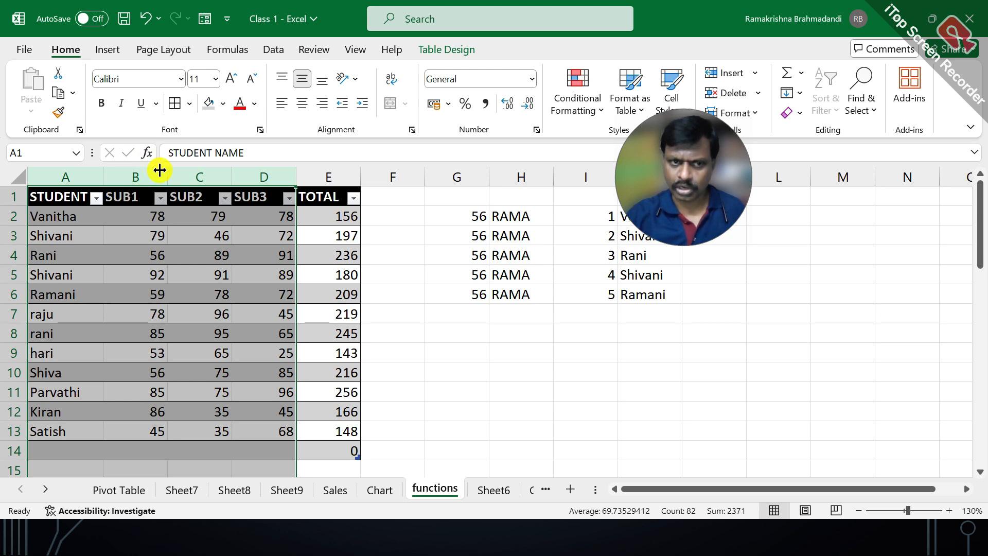
drag(160, 170, 172, 170)
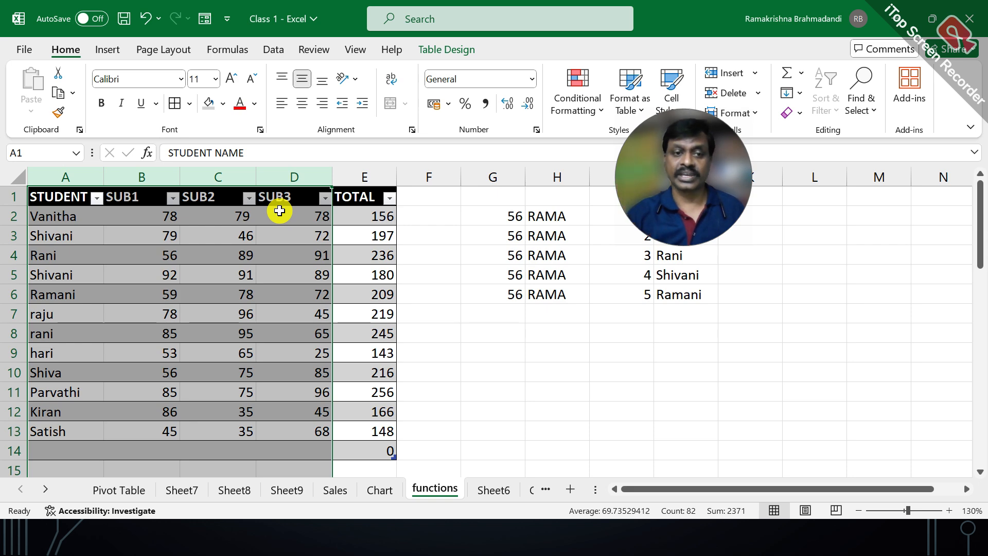
drag(256, 169, 264, 165)
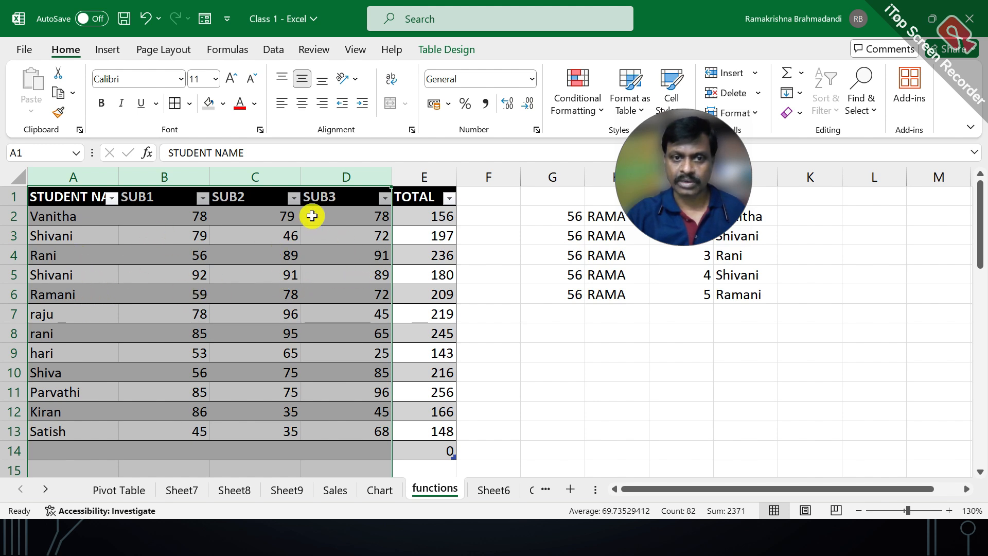
drag(301, 170, 243, 196)
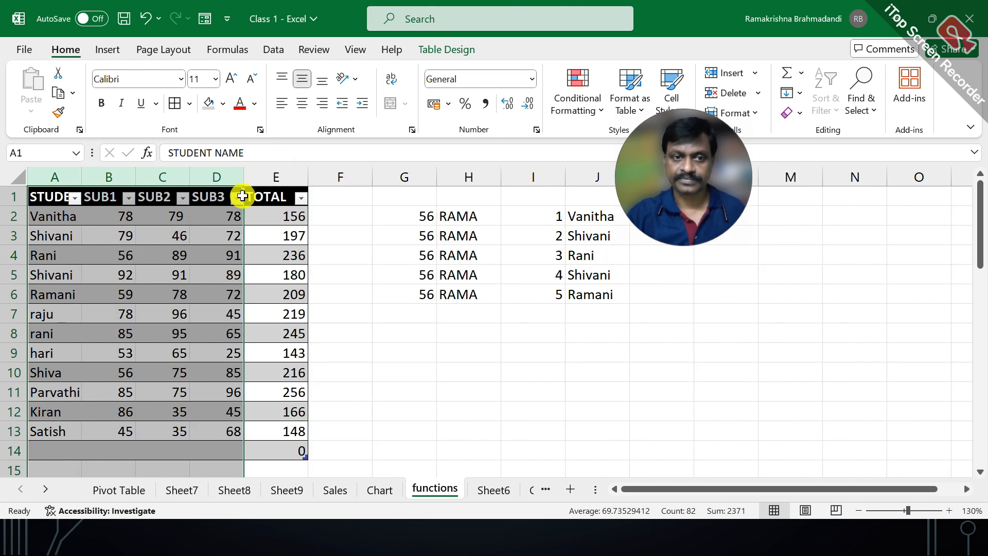
click(154, 253)
- Widen the STUDENT NAME, SUB1, SUB2 and SUB3 columns individually
drag(73, 175, 114, 176)
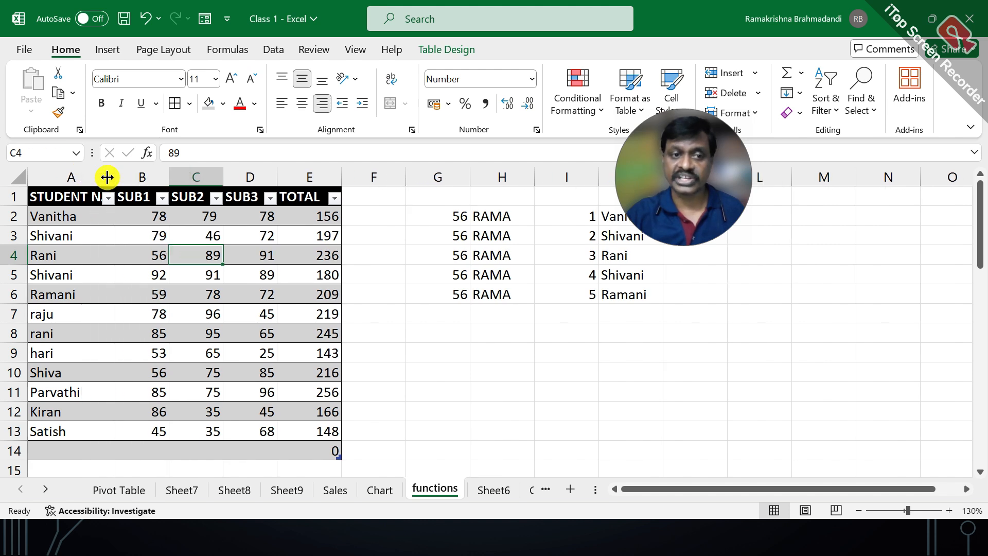
drag(218, 175, 248, 176)
drag(165, 174, 184, 174)
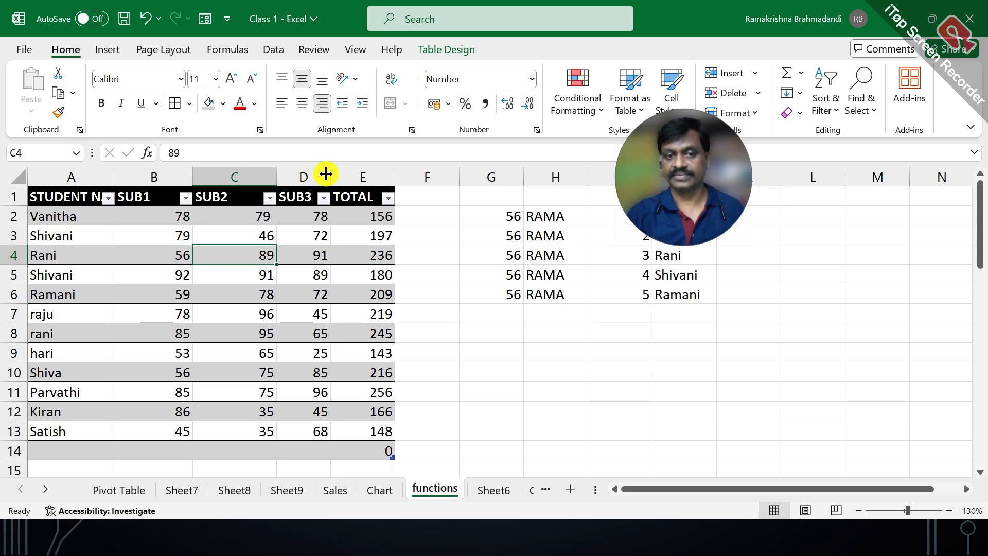
drag(327, 175, 348, 175)
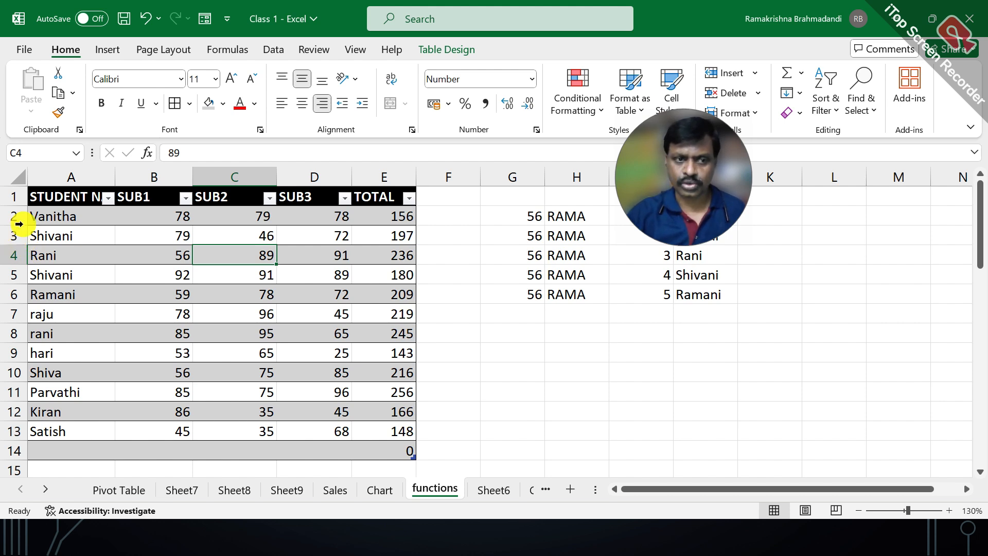
- Increase the height of row 3, and give rows 2 to 13 one uniform taller height
drag(16, 238, 15, 256)
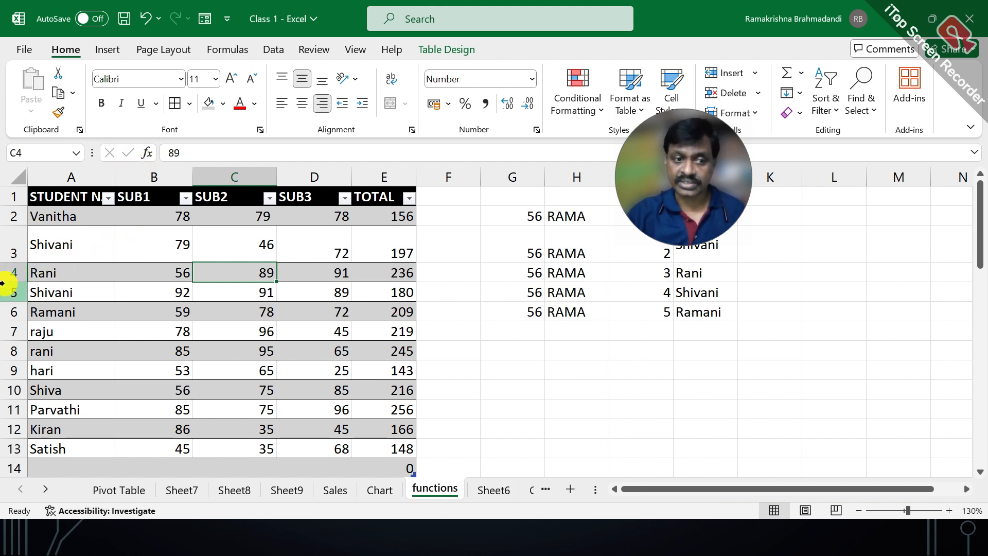
drag(11, 215, 20, 444)
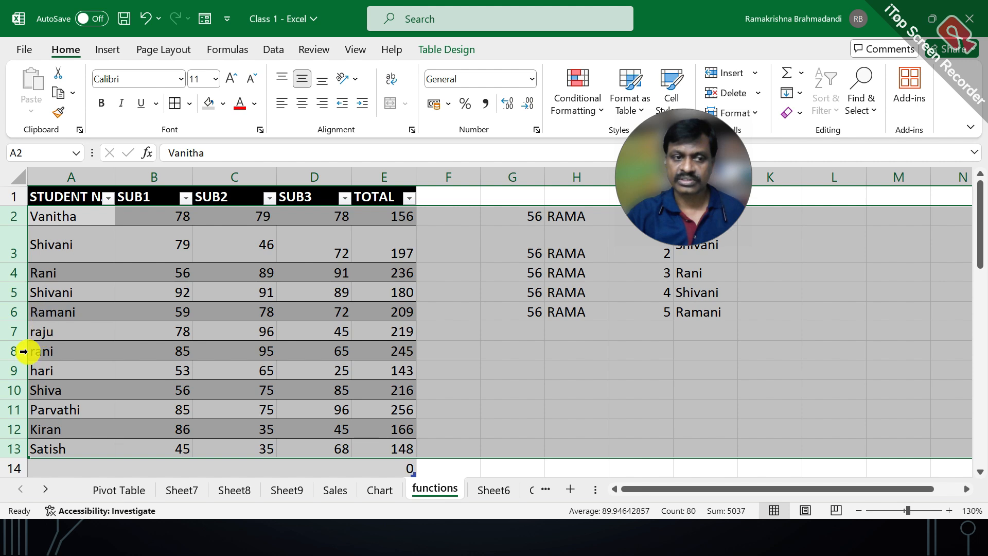
drag(16, 256, 16, 250)
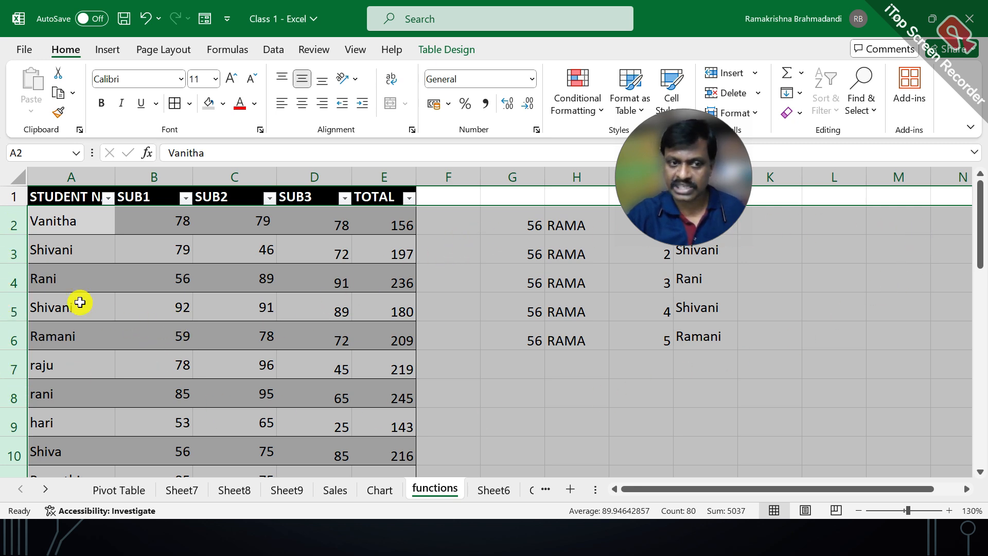
click(44, 219)
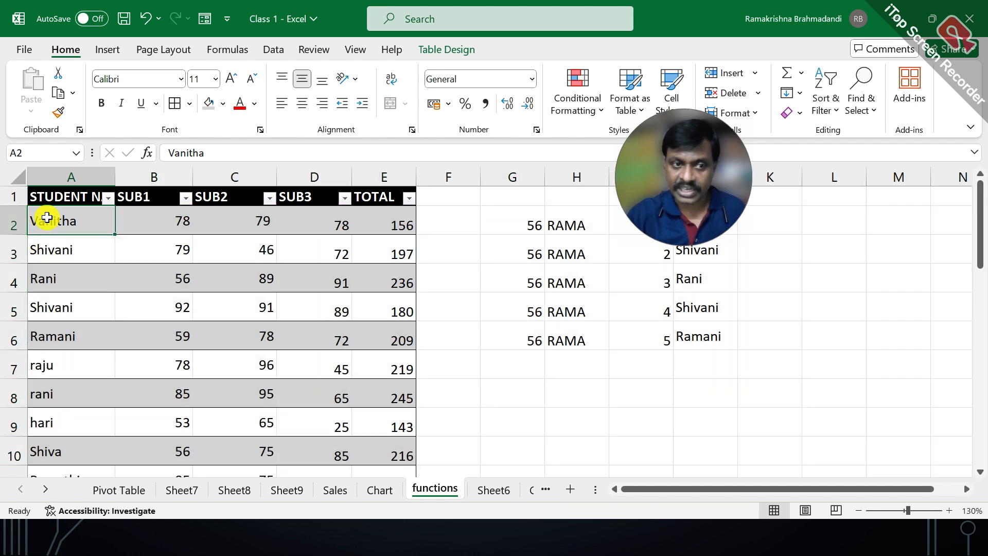
- Try to enlarge the row heights with only cells A2 to A10 selected, and undo the row 4 height change
drag(48, 217, 56, 443)
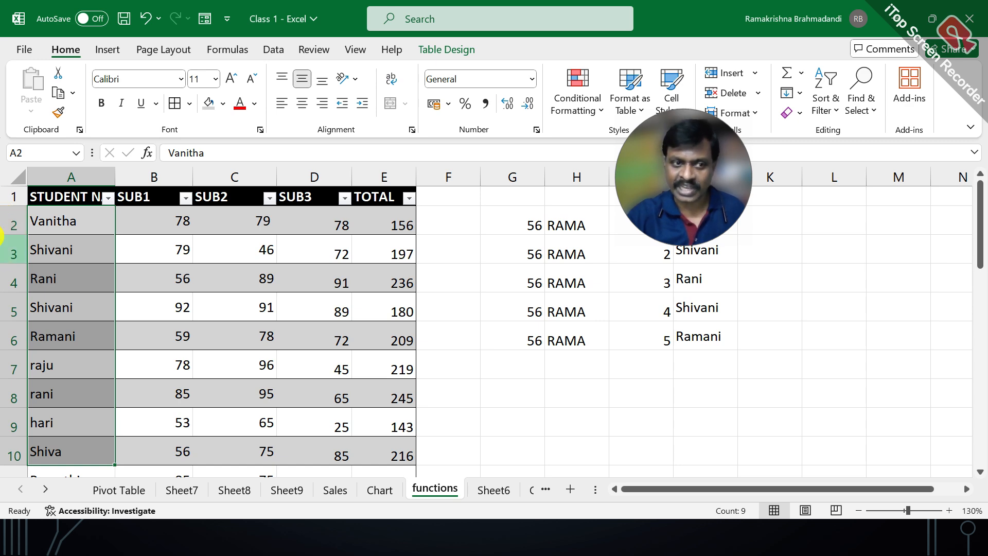
drag(4, 285, 7, 306)
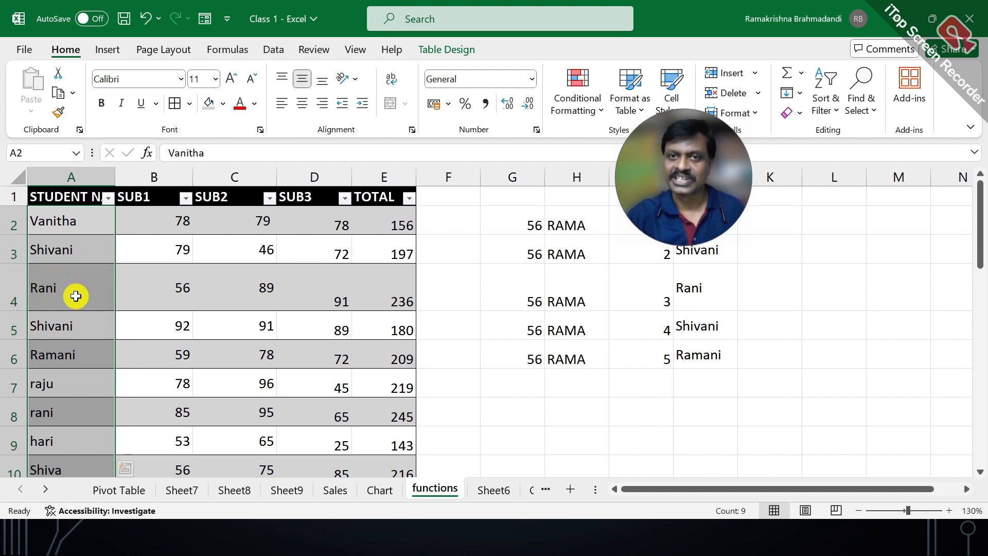
click(145, 20)
- Select entire rows 2 to 10 and reduce them together to a smaller uniform height
drag(1, 211, 3, 442)
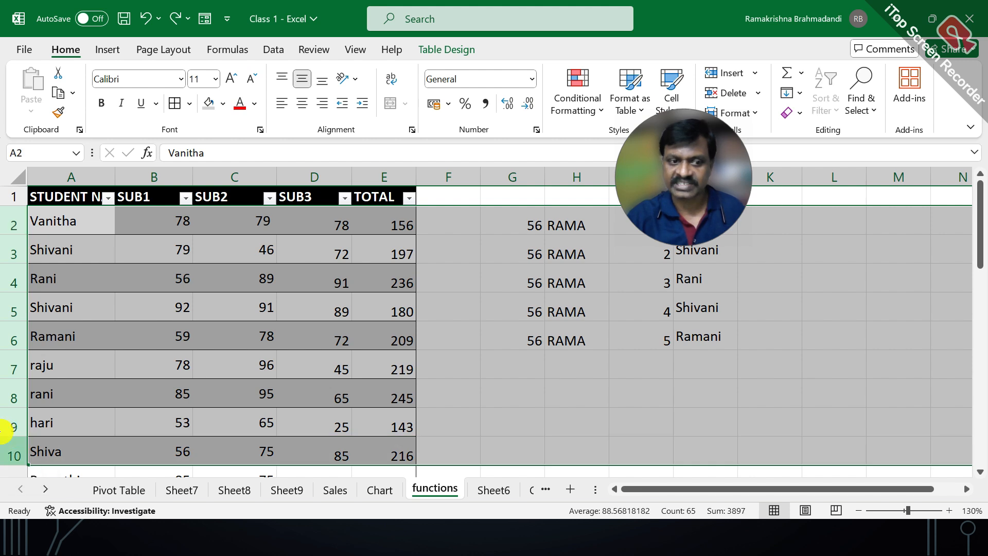
drag(17, 343, 19, 337)
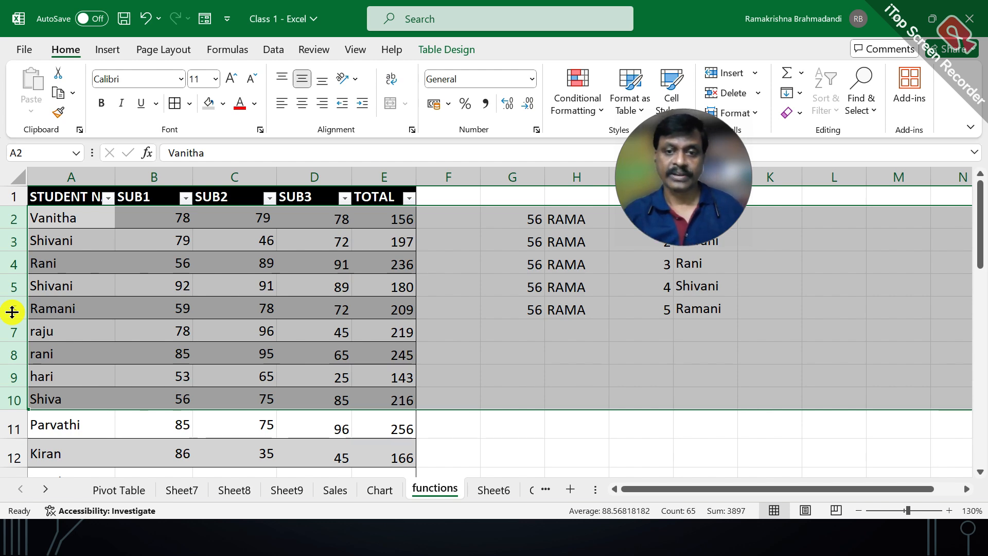
click(175, 326)
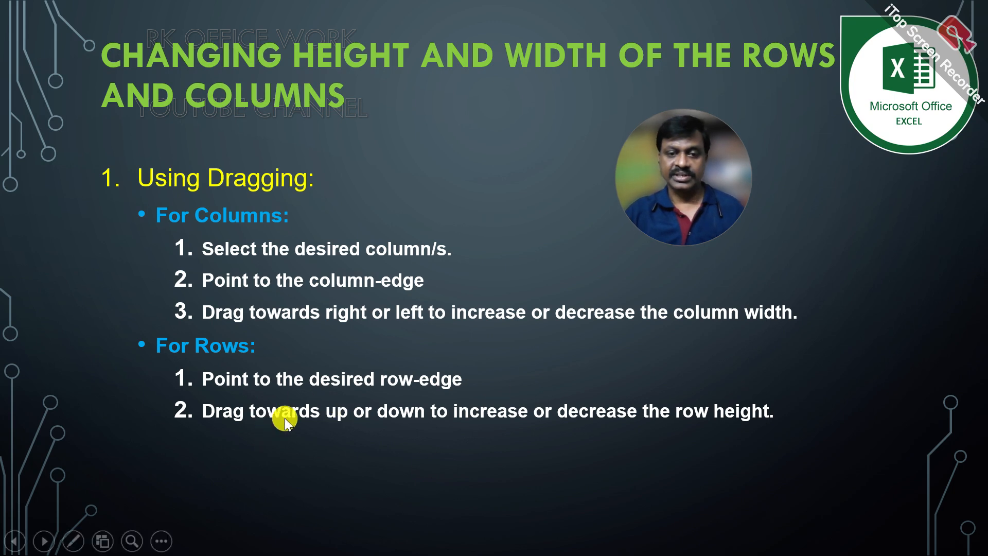
click(450, 338)
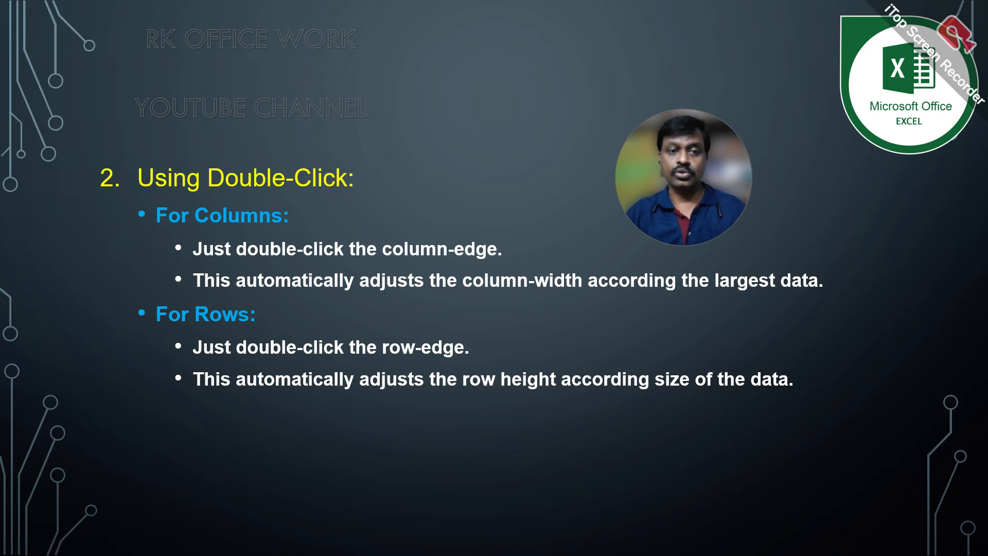
- Switch back to Excel and turn off the filter buttons in the student table's header row
key(alt+Tab)
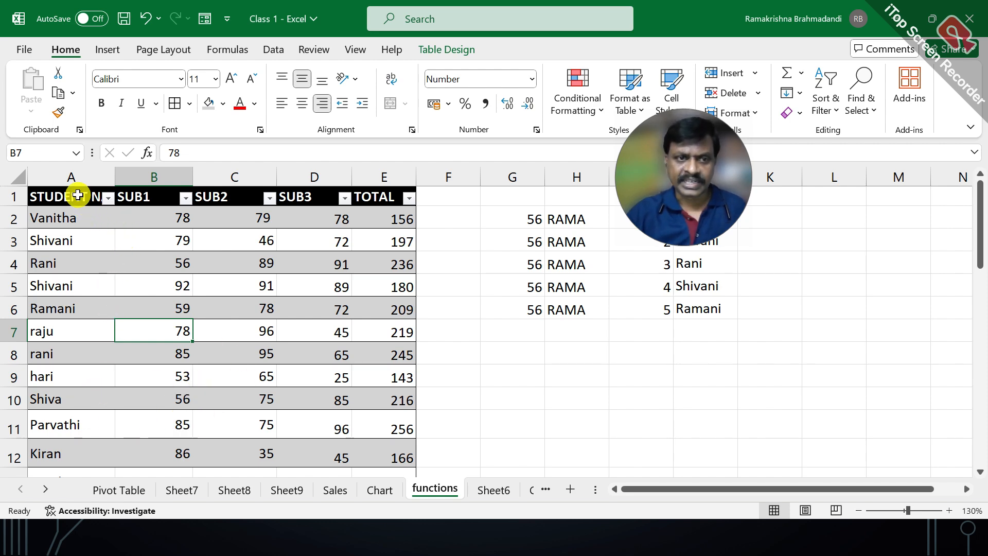
click(273, 51)
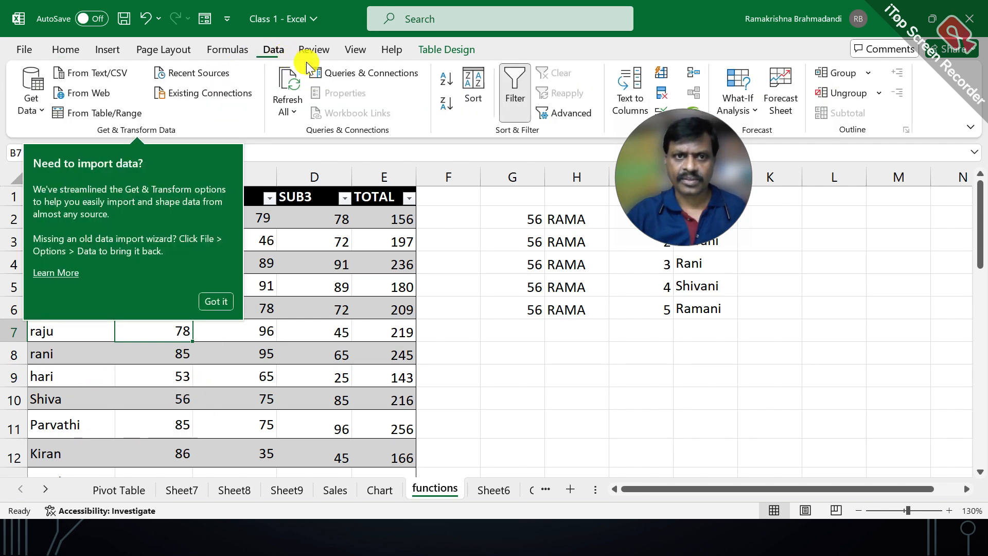
click(507, 88)
click(258, 281)
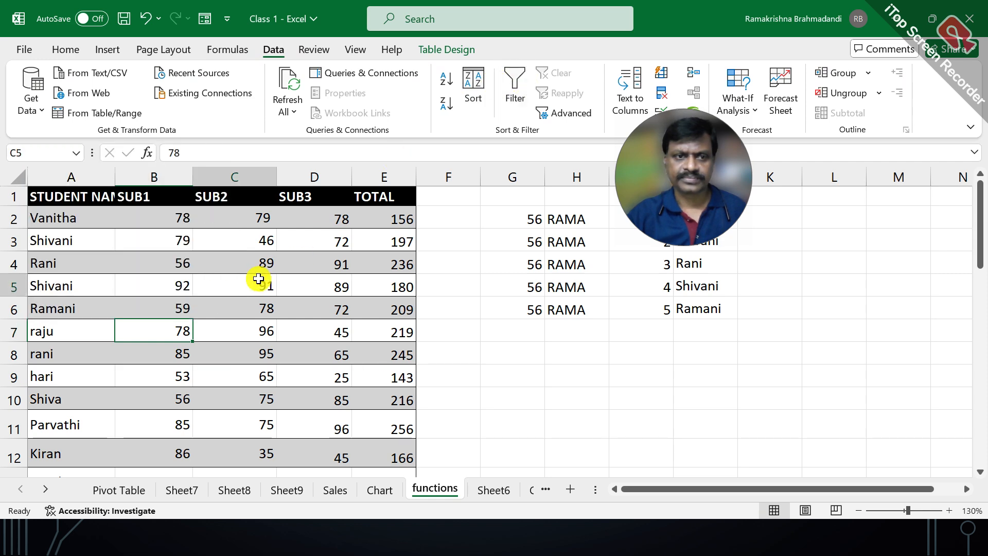
- AutoFit column A to the width of its longest entry
click(94, 193)
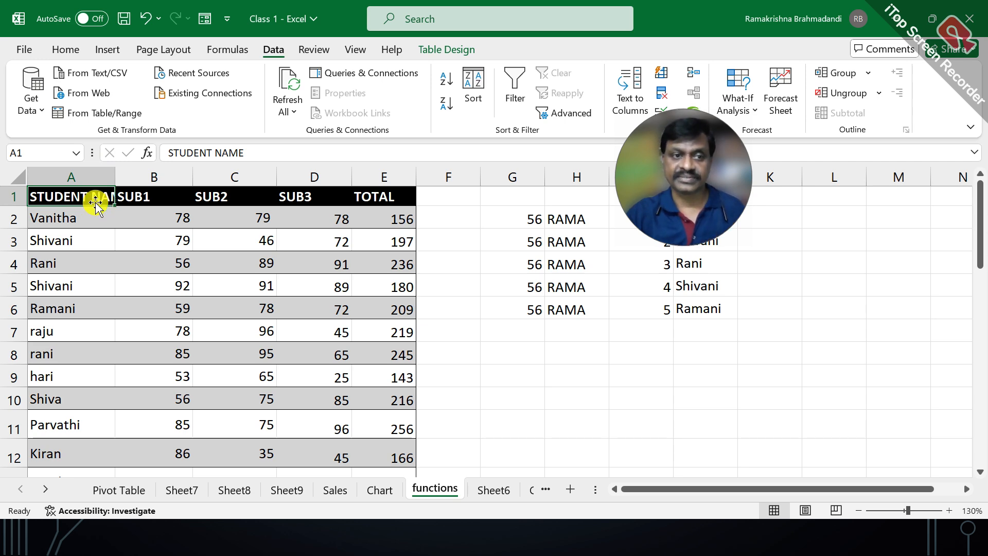
double_click(114, 177)
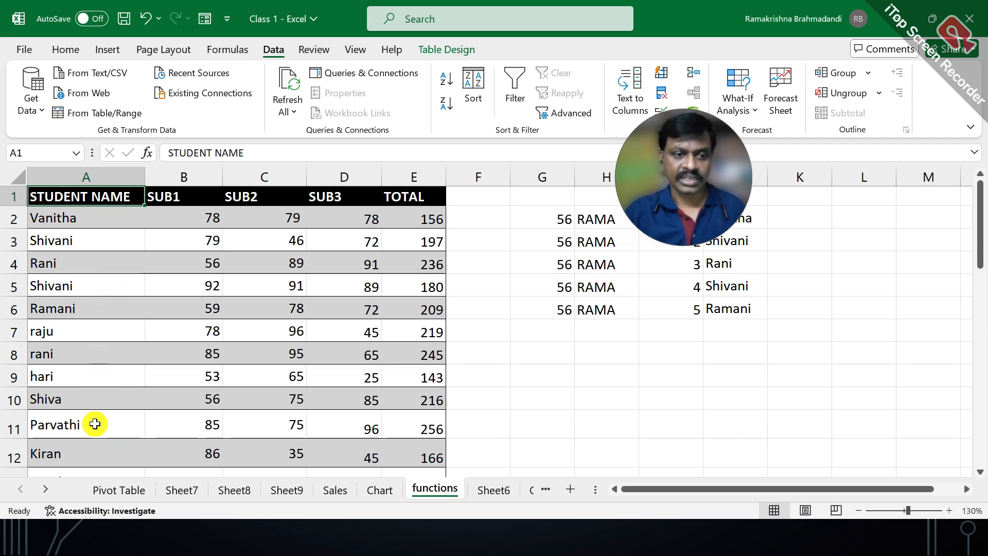
- Enter a student's full name in cell A14 and widen column A slightly to fit it
scroll(119, 410, down, 1)
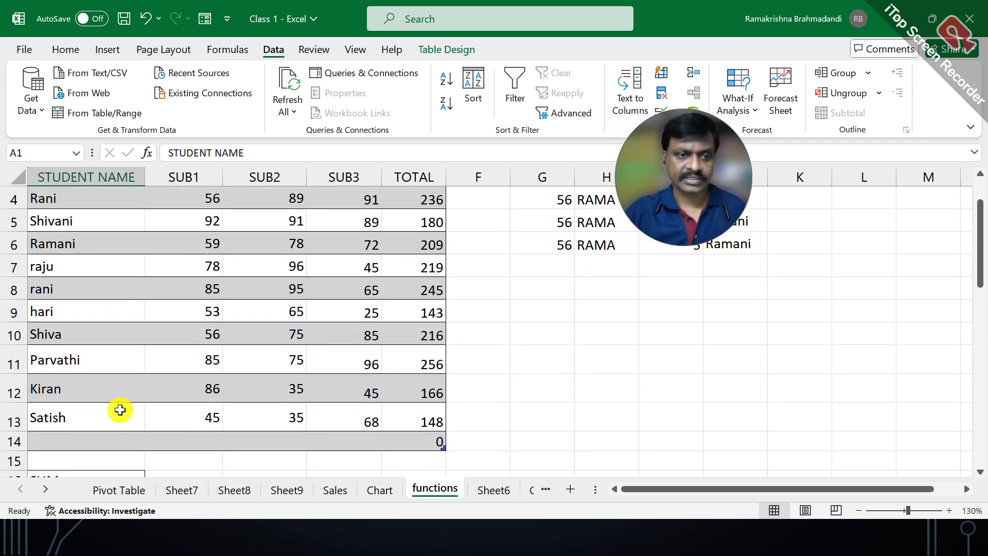
click(93, 436)
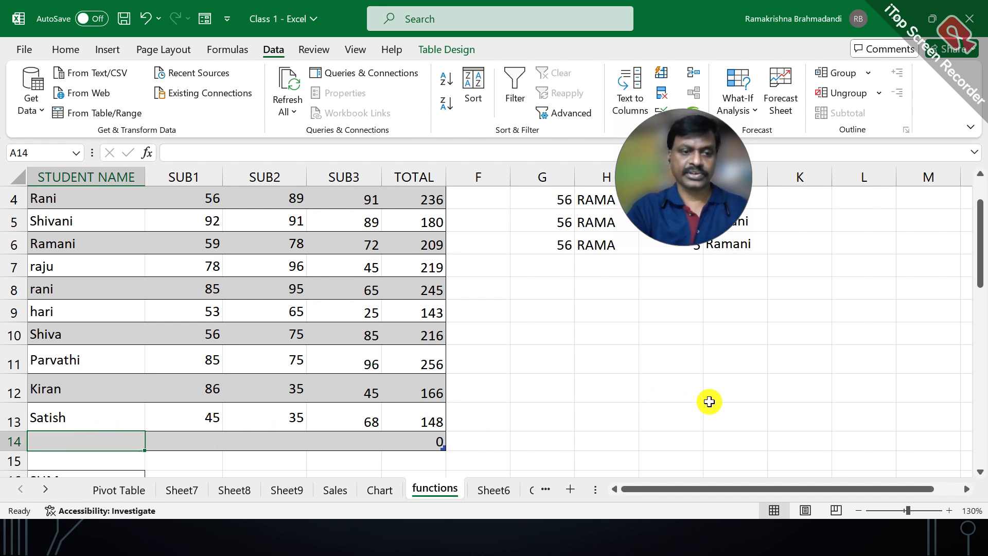
text(ramakrishna)
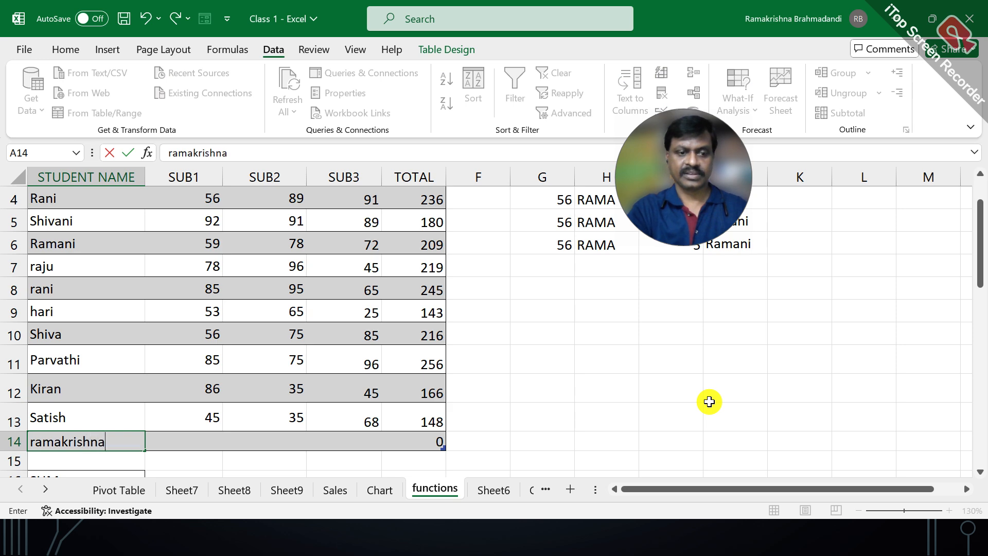
text( gupta)
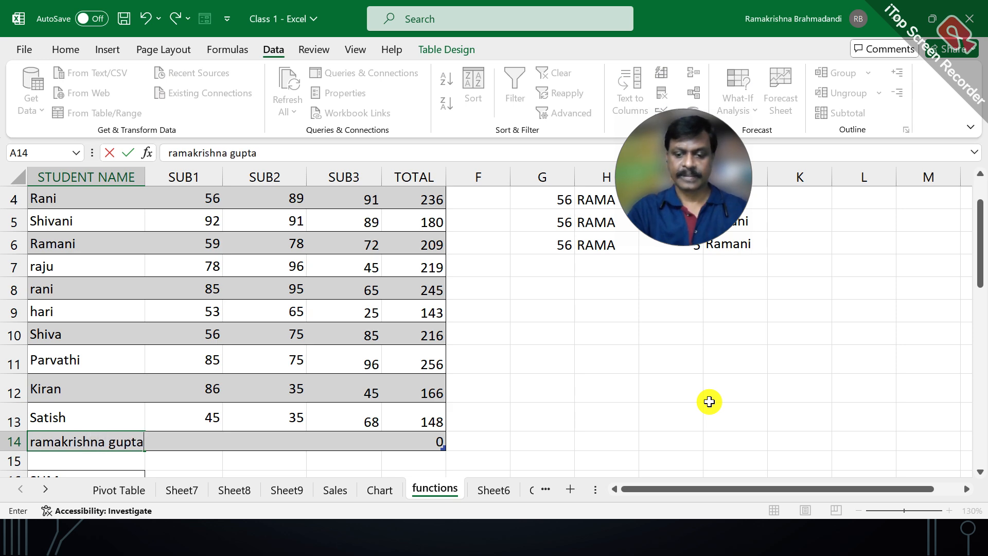
key(Return)
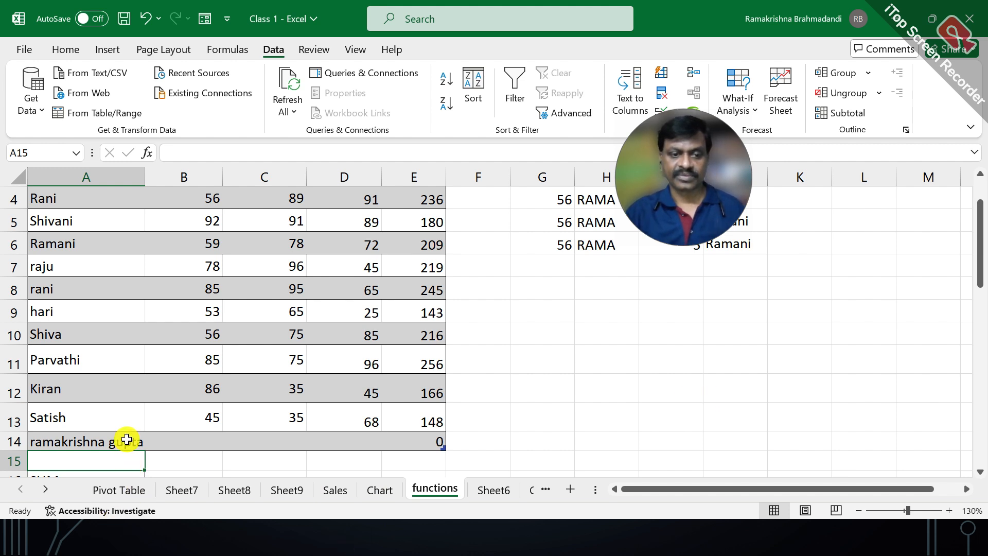
drag(141, 171, 145, 170)
- Append a second name to the student name in cell A6
scroll(133, 454, up, 1)
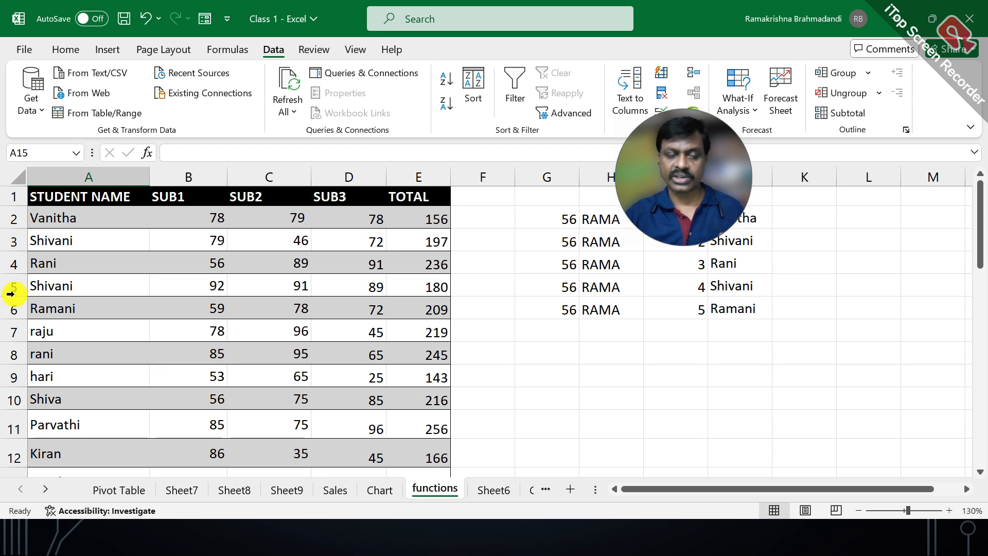
double_click(87, 301)
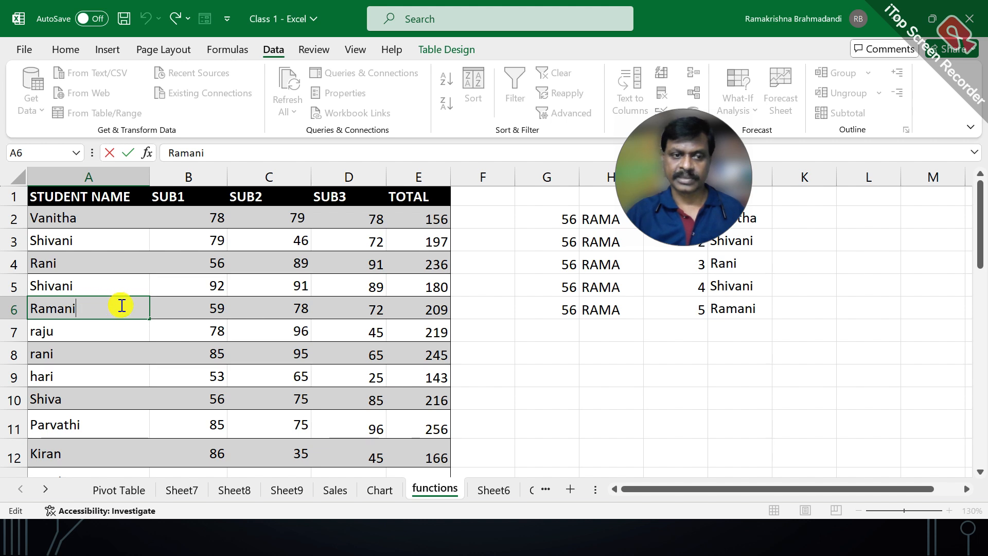
text(k)
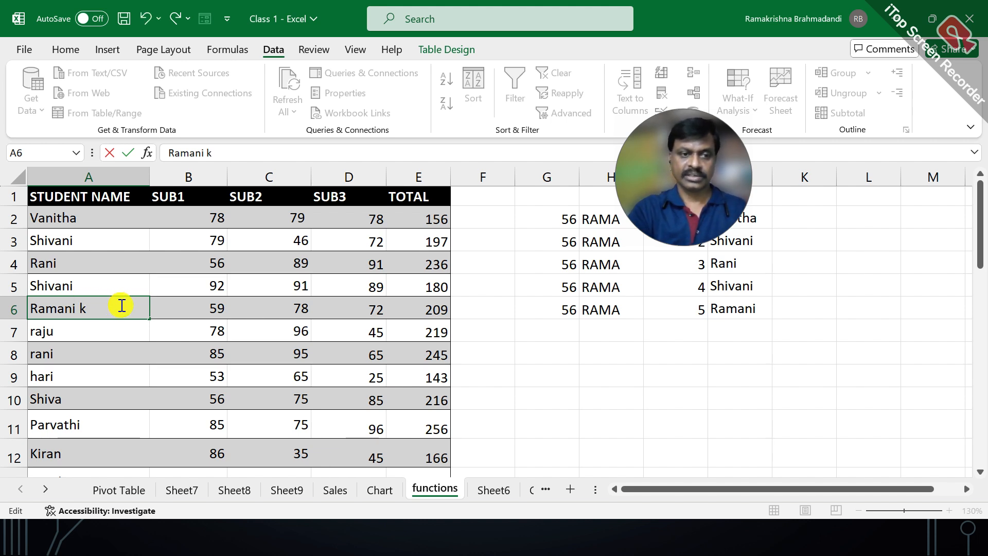
text(umari)
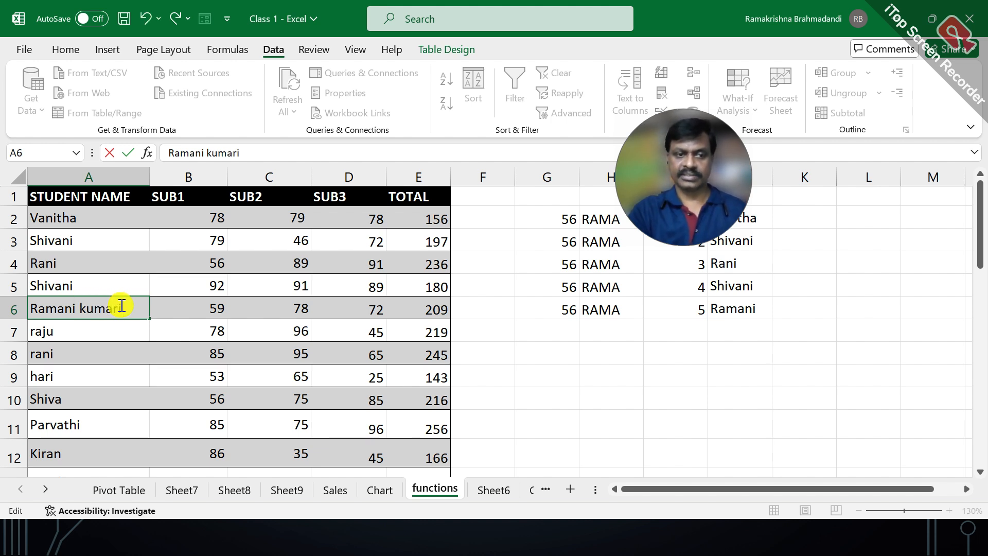
key(Return)
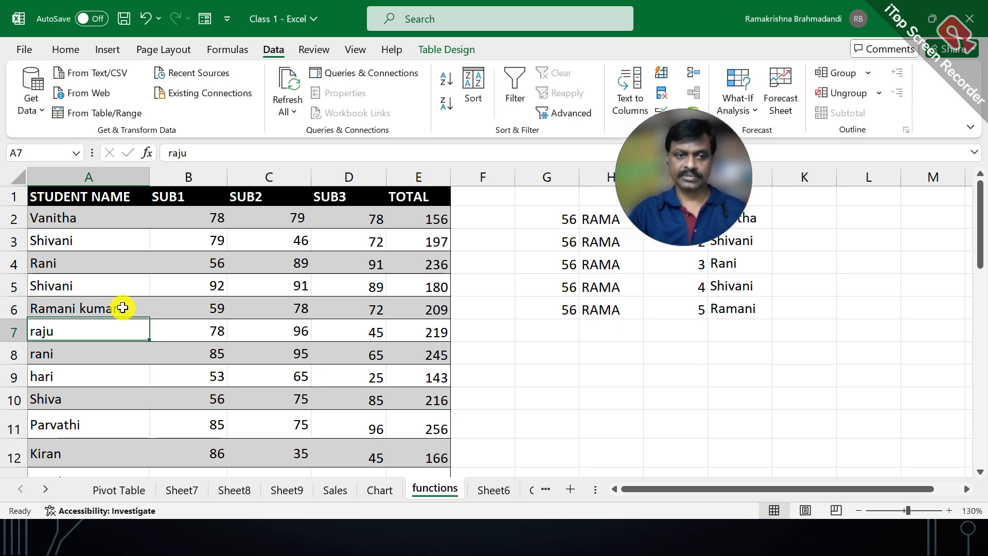
- Insert a line break in the student name in cell A6 so the second name starts on its own line
double_click(79, 304)
key(alt+Return)
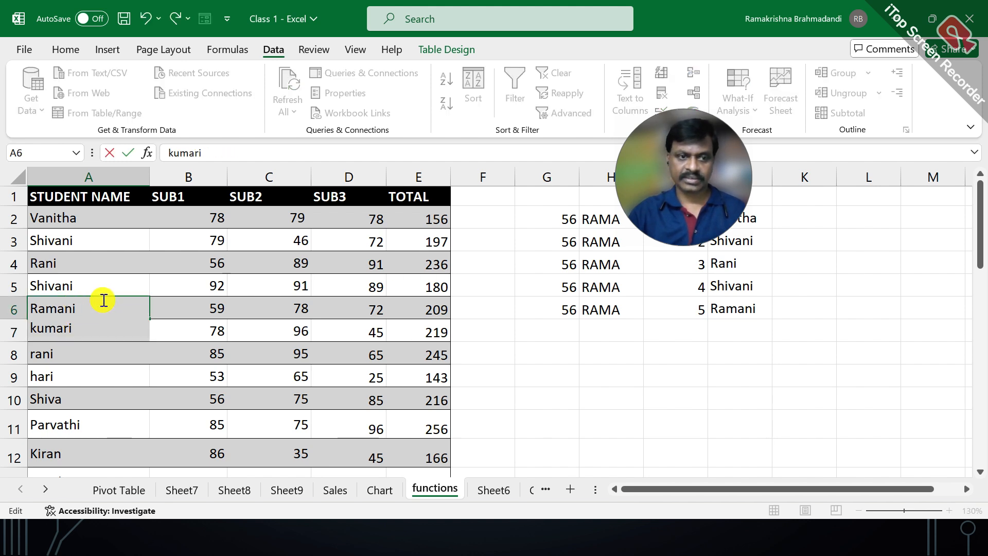
click(118, 390)
click(82, 306)
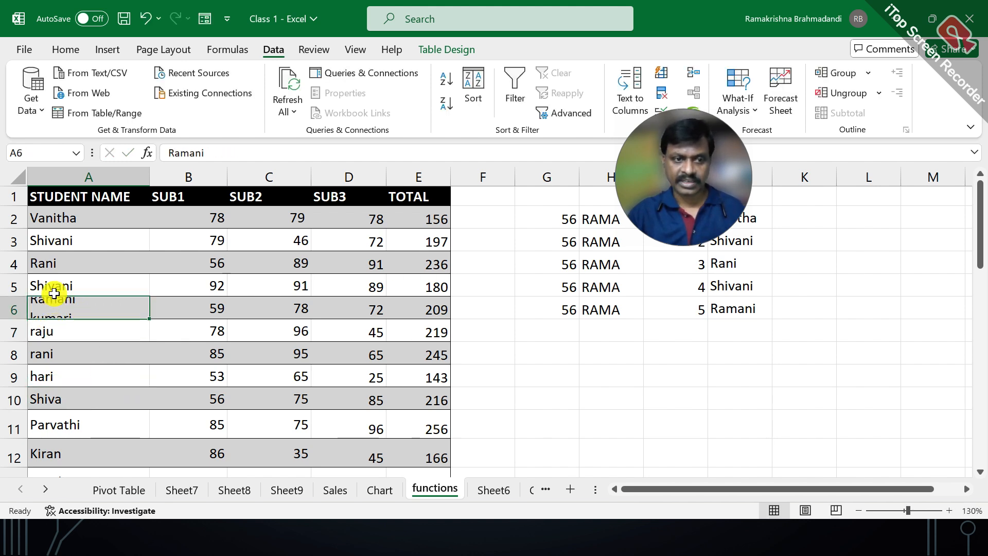
- AutoFit the height of row 6 to the two-line student name and save the workbook
double_click(13, 319)
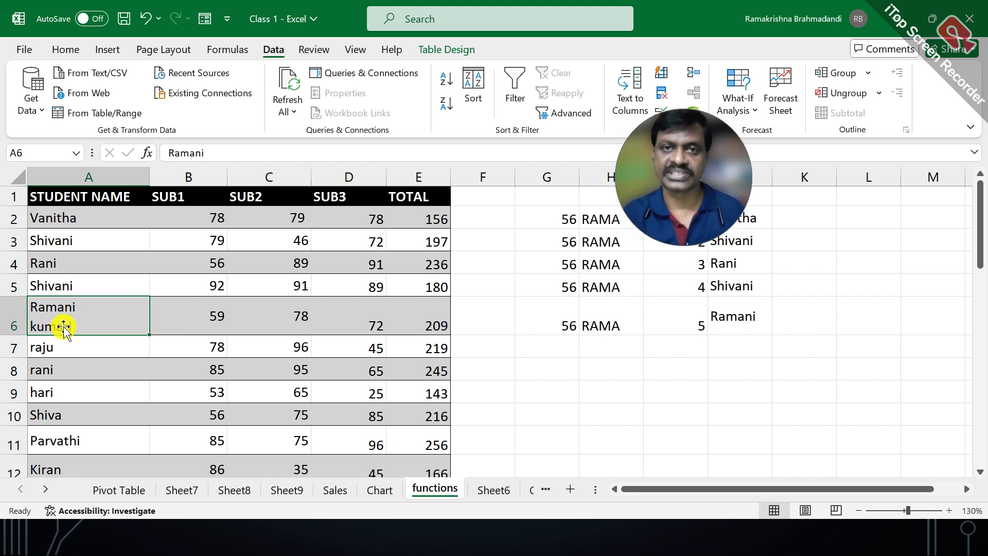
click(175, 319)
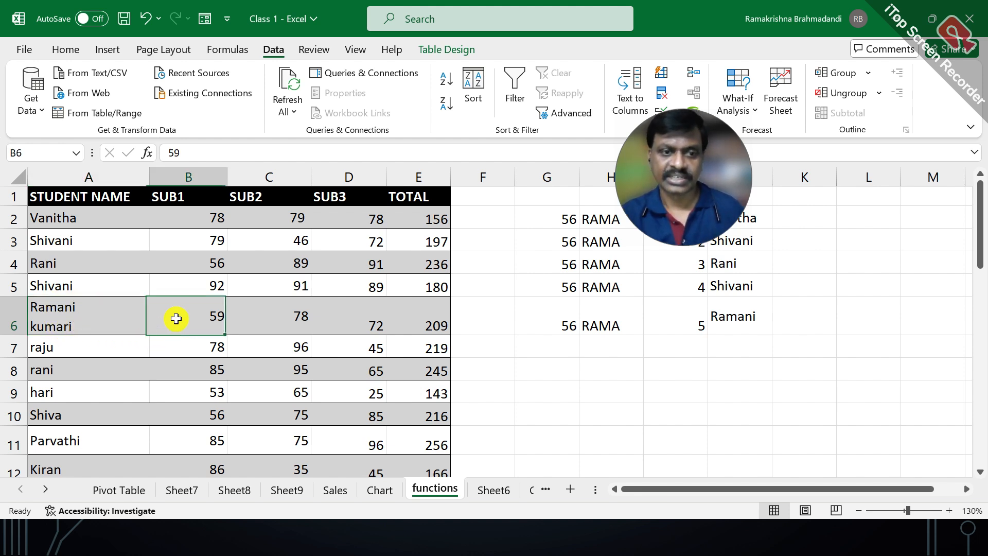
click(123, 21)
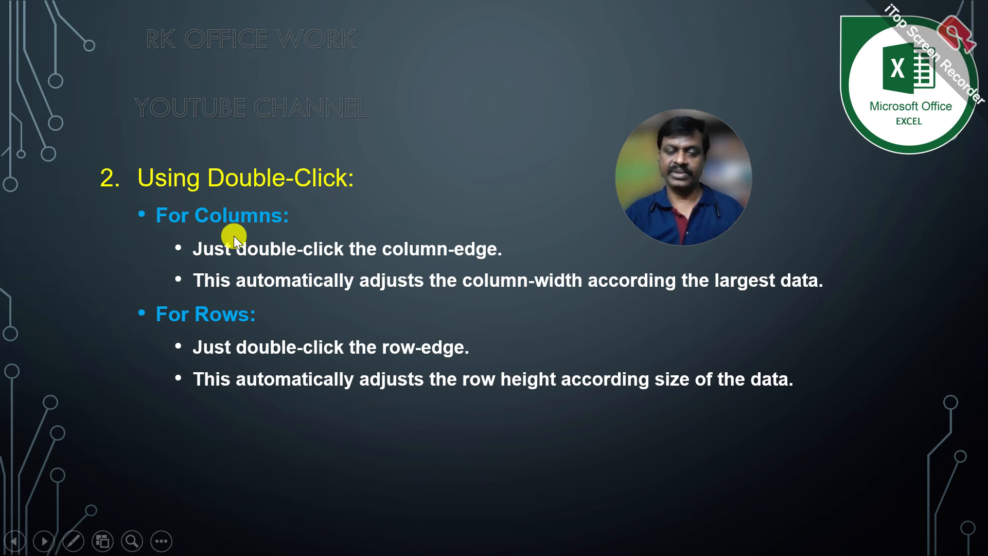
- Advance the slideshow to the slide on the Format menu keyboard shortcuts and switch back to Excel
click(243, 331)
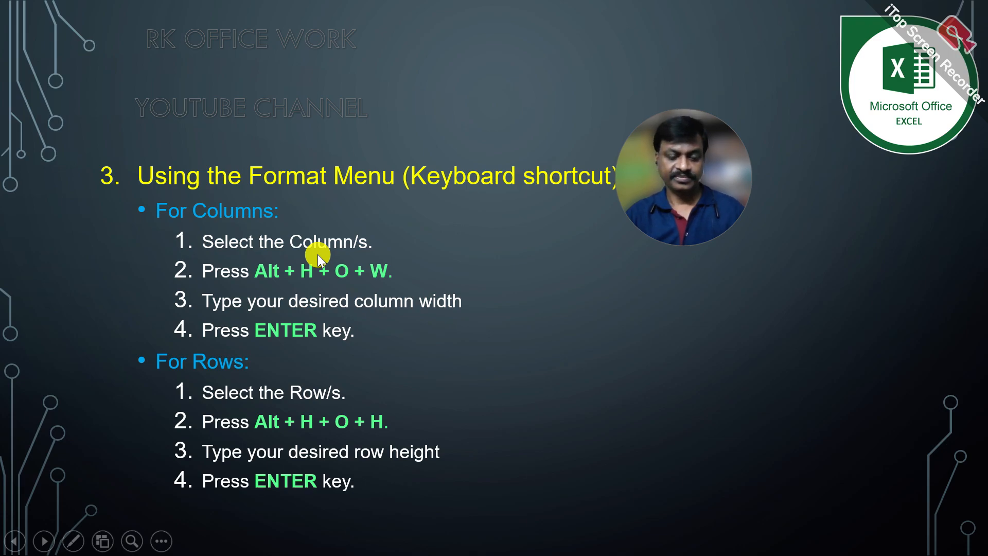
key(alt+Tab)
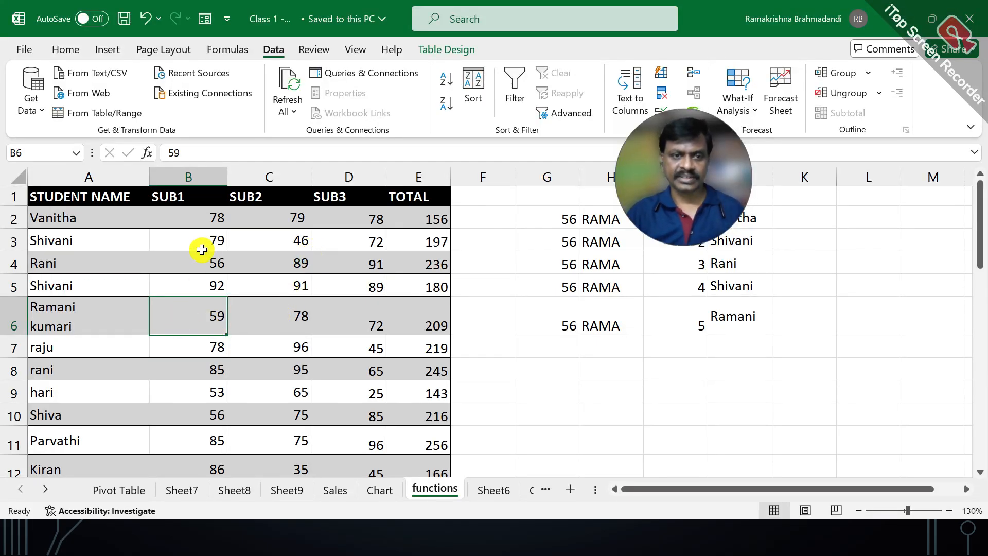
- Set the column width of the SUB1, SUB2 and SUB3 columns (B to D) to 15
drag(199, 242, 325, 239)
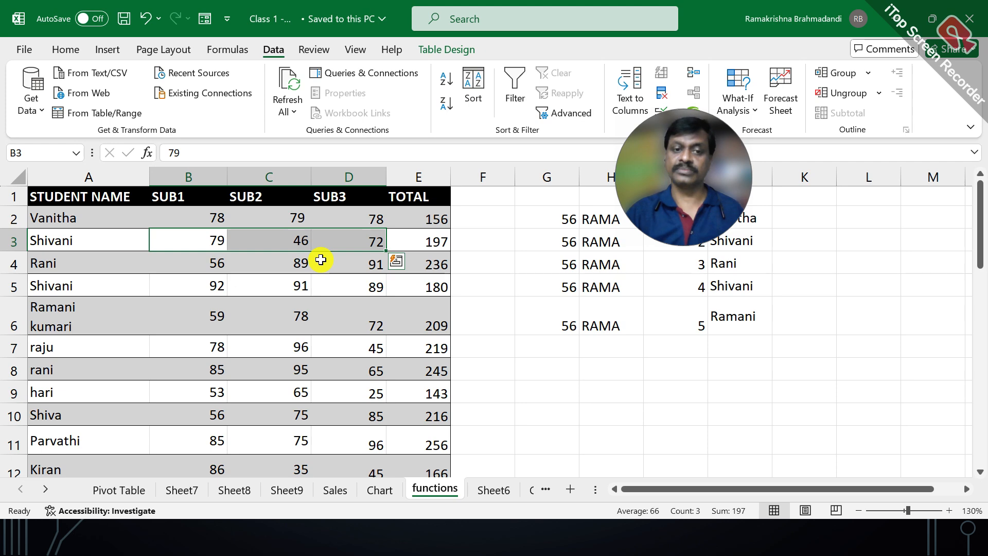
drag(199, 320, 335, 320)
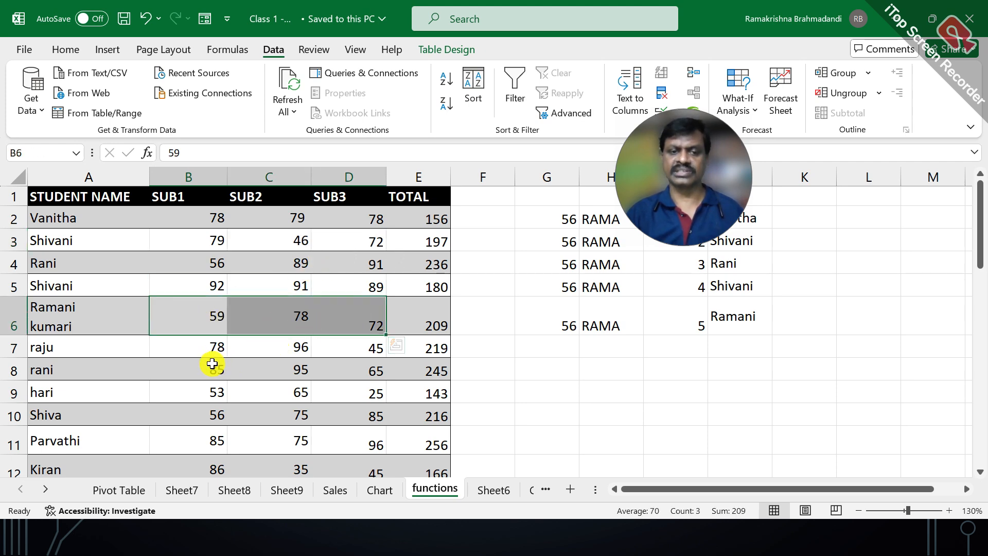
drag(212, 364, 327, 364)
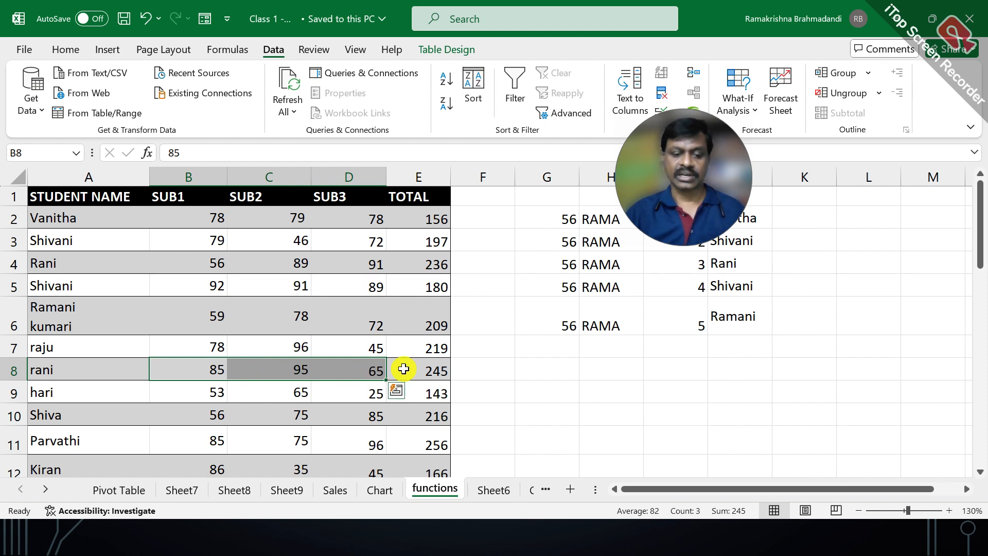
key(alt+h)
key(o)
key(w)
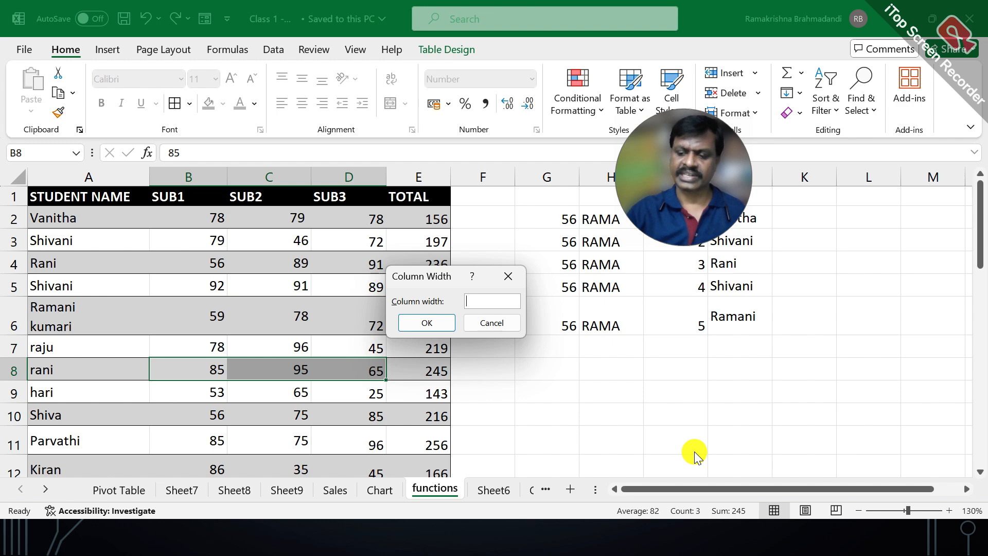
text(15)
key(Return)
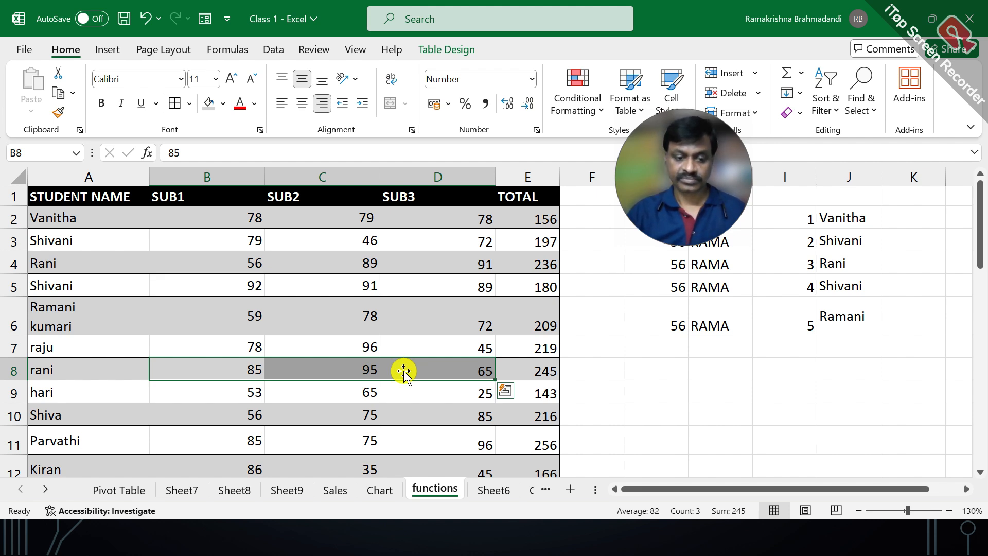
- Select the SUB2 marks in cells C2 to C7
click(315, 219)
drag(314, 235, 315, 345)
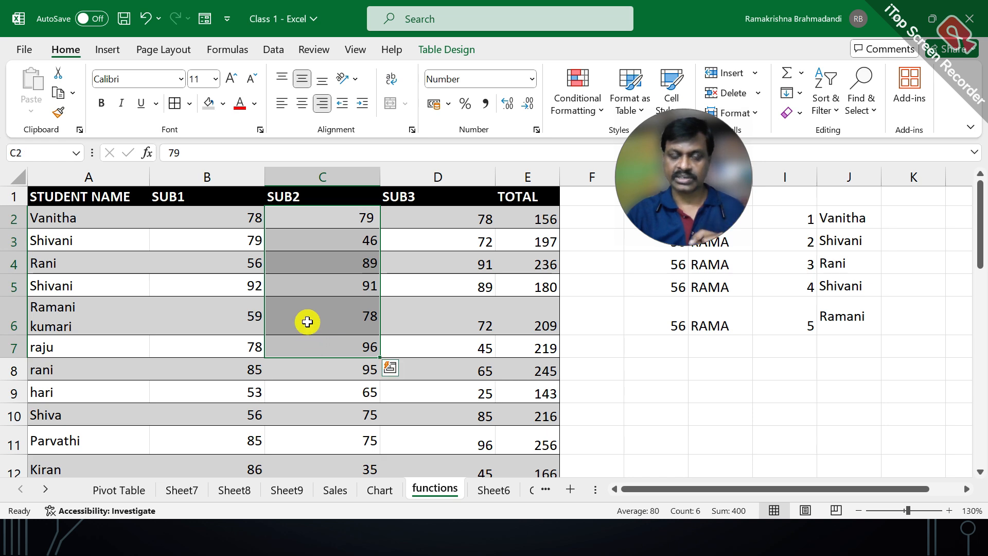
key(alt+h)
key(o)
key(w)
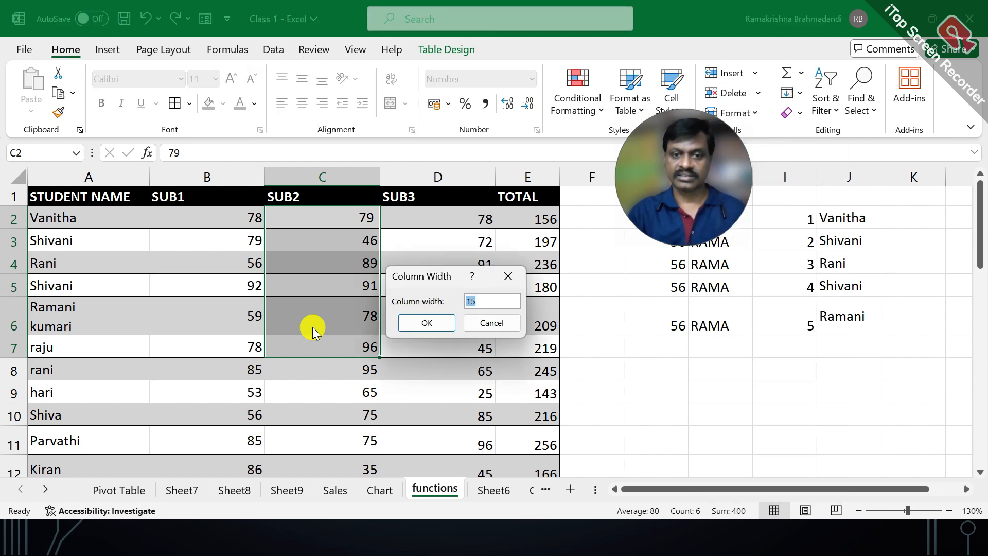
key(Return)
- Set the row height of the selected rows 2 to 7 to 25
key(alt+h)
key(o)
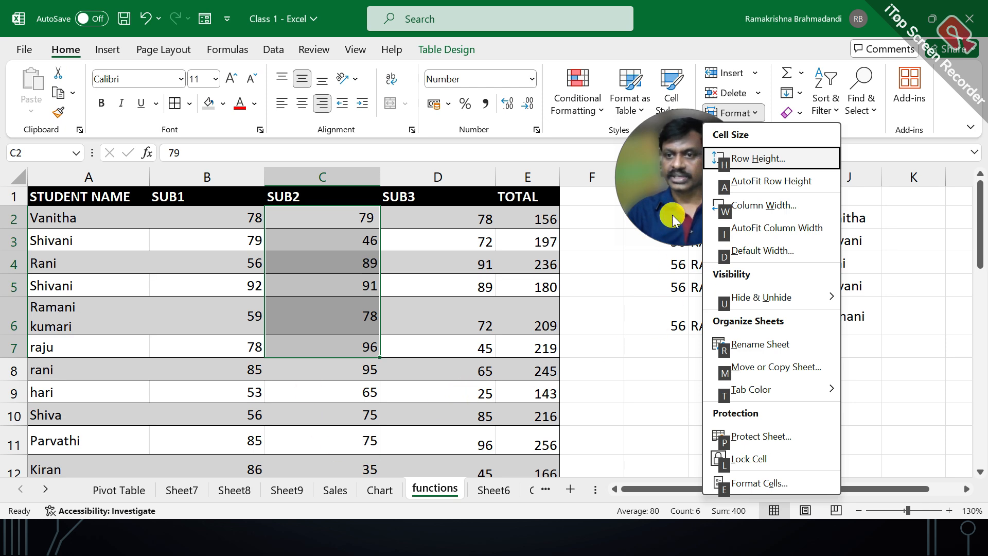
click(765, 160)
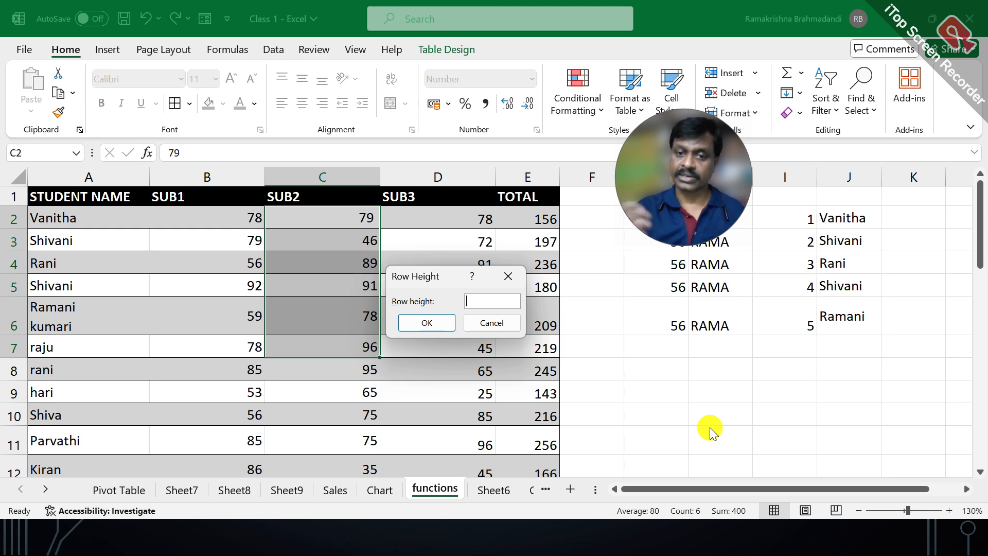
text(22)
key(Return)
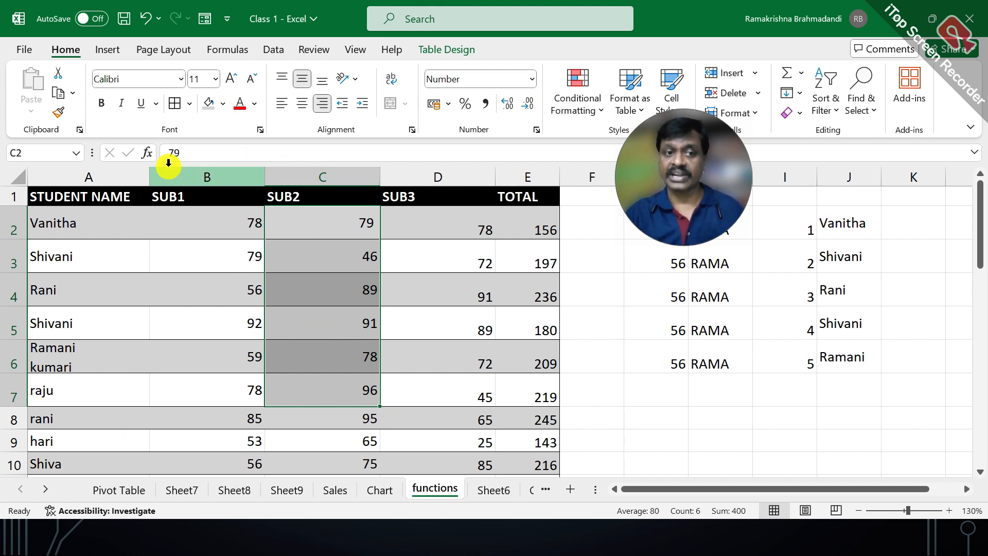
- Switch to the slideshow, show the slide on the Format menu commands, and return to Excel
key(alt+Tab)
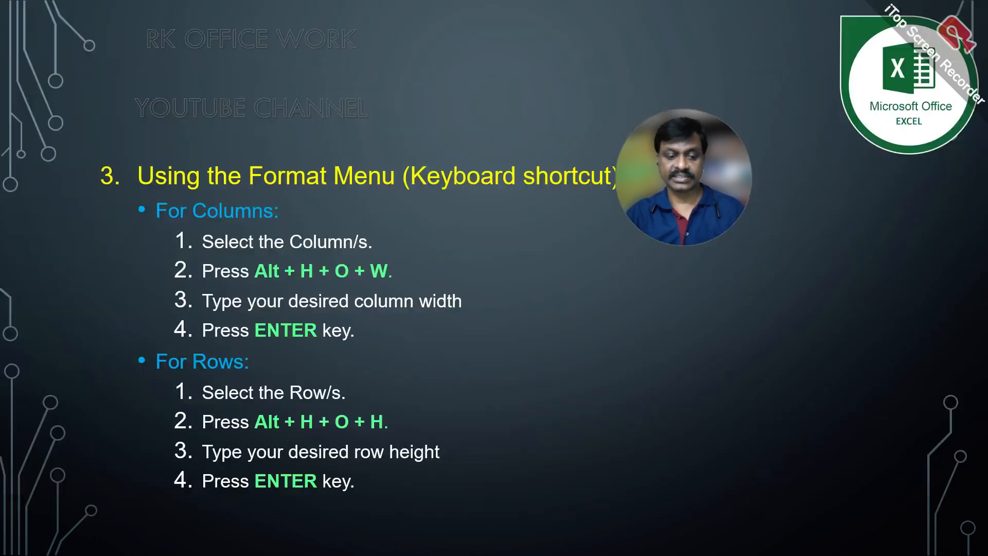
click(481, 296)
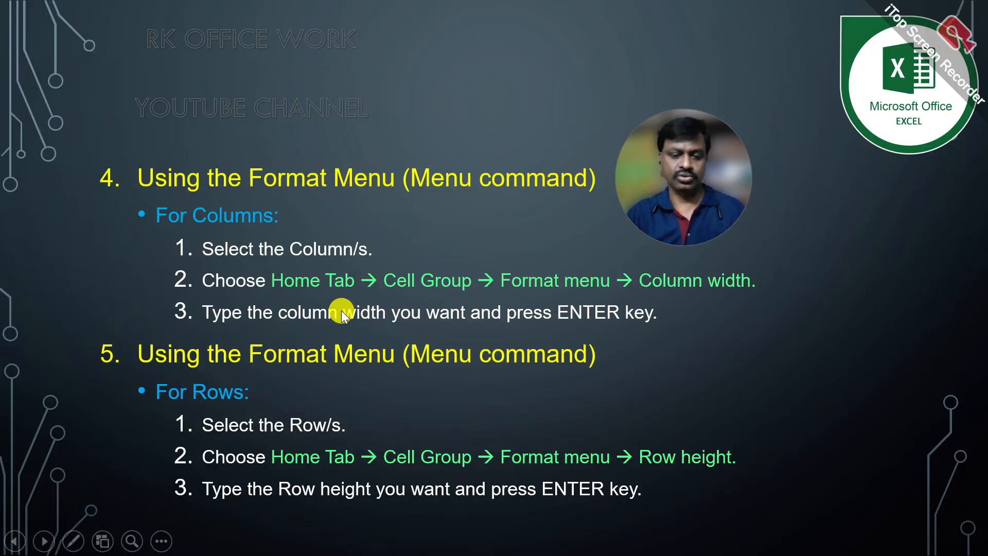
key(alt+Tab)
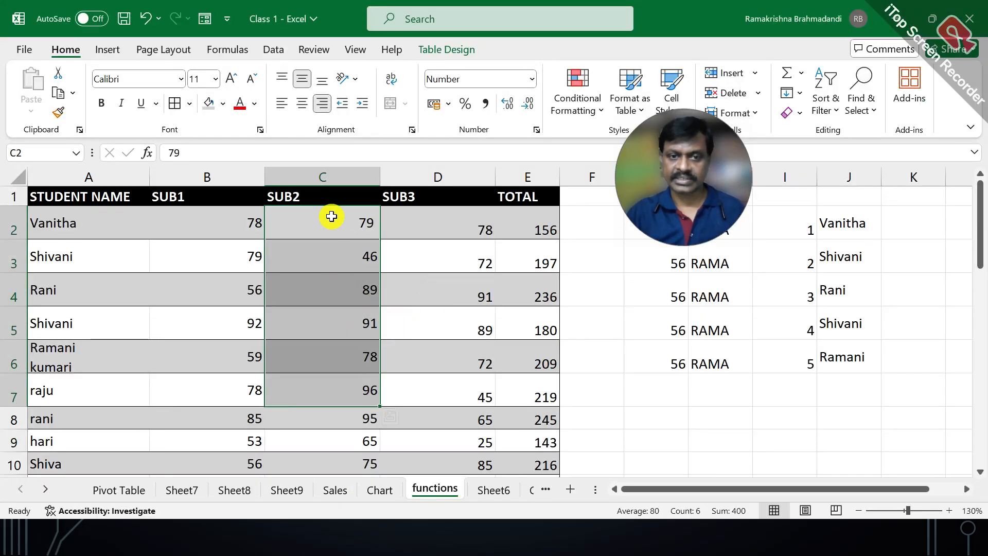
drag(692, 160, 495, 77)
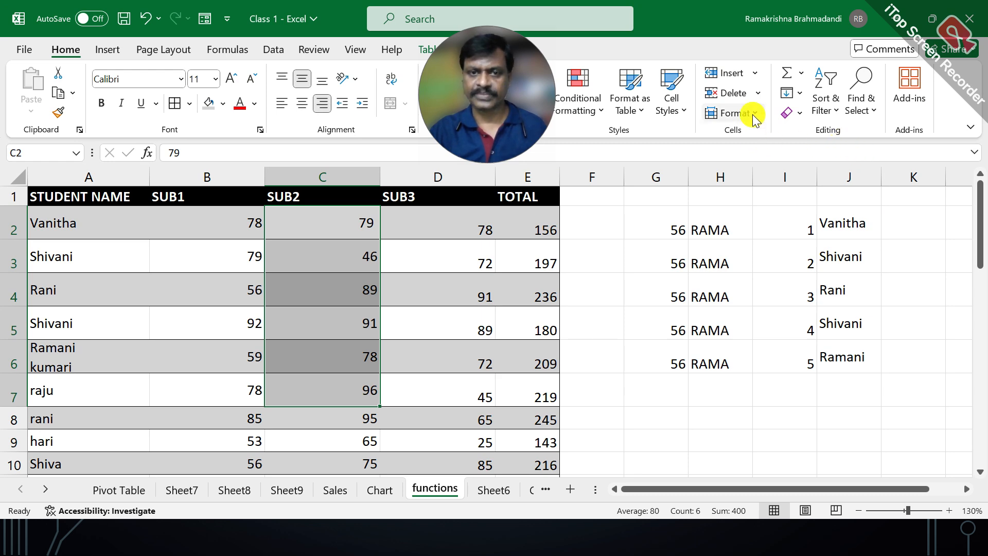
- Set the column width of the SUB1, SUB2 and SUB3 columns (B to D) to 20
click(417, 273)
drag(203, 220, 397, 217)
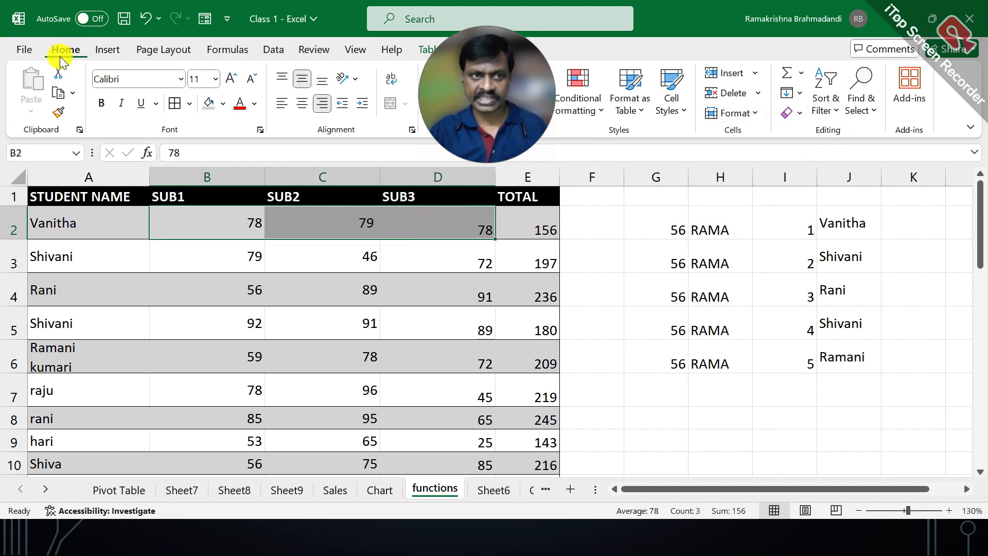
click(754, 114)
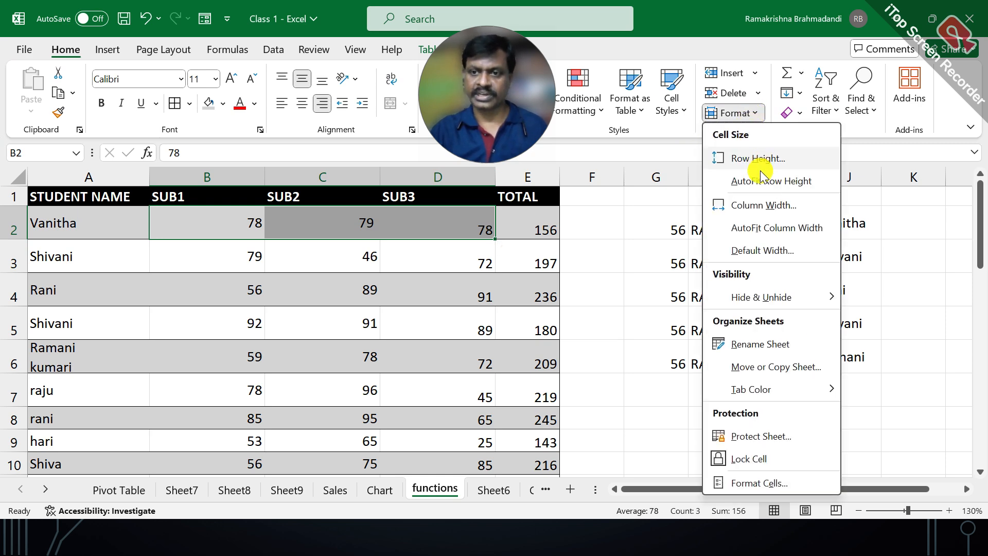
click(761, 205)
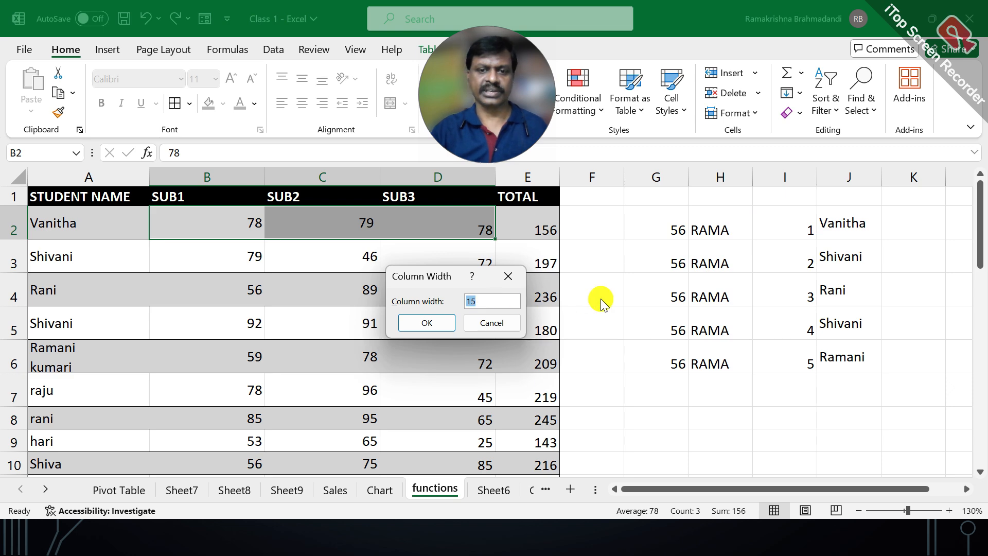
text(20)
key(Return)
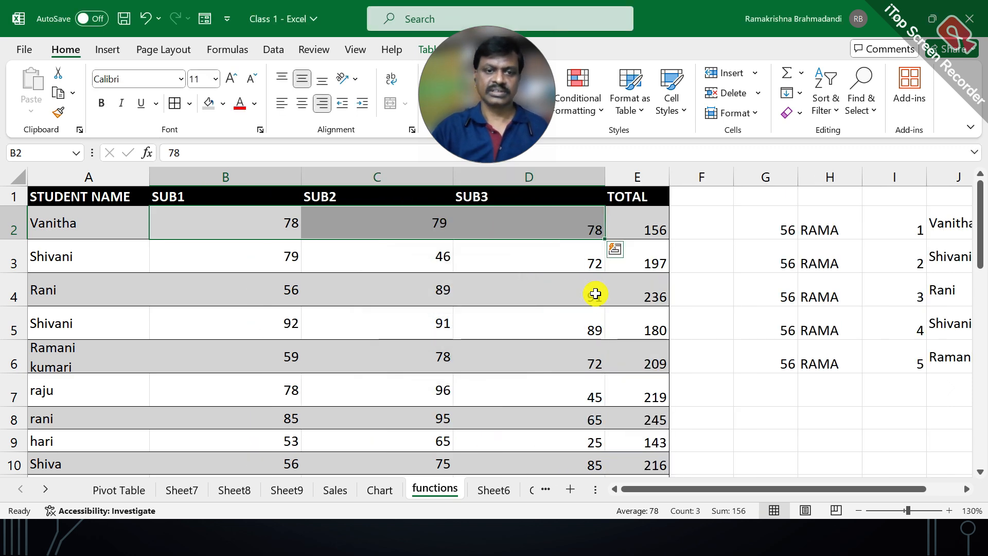
- Set the row height of rows 2 to 6 in the student table to 20
drag(324, 223, 335, 349)
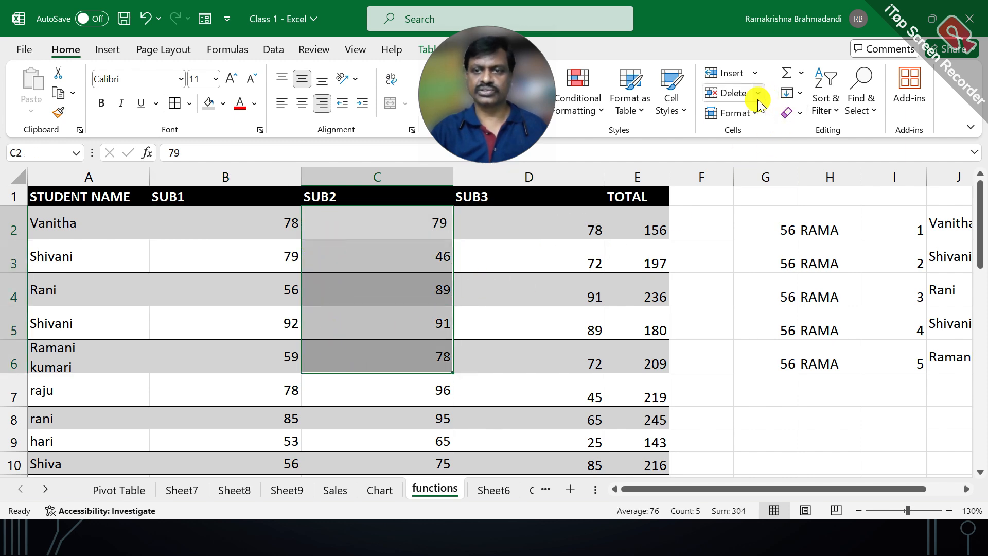
click(752, 115)
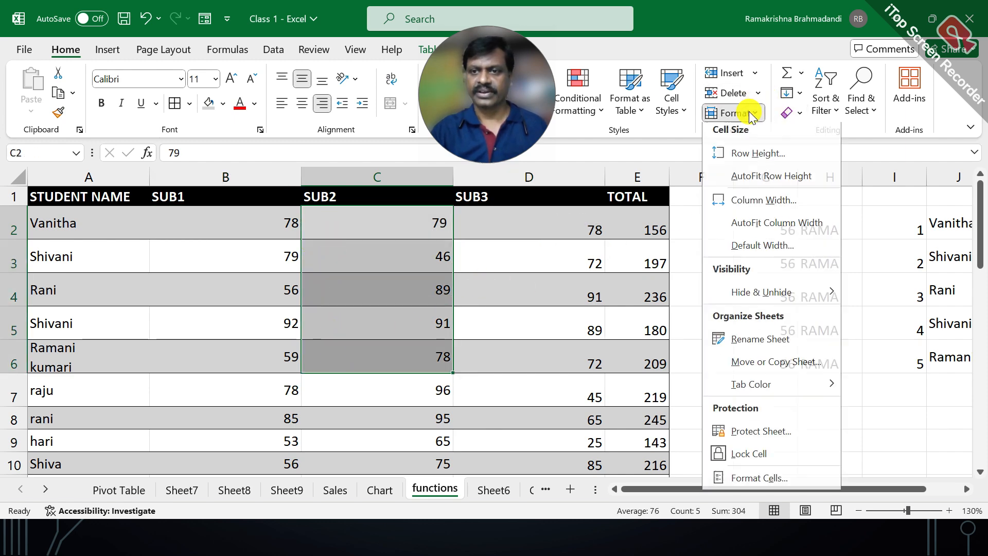
click(755, 160)
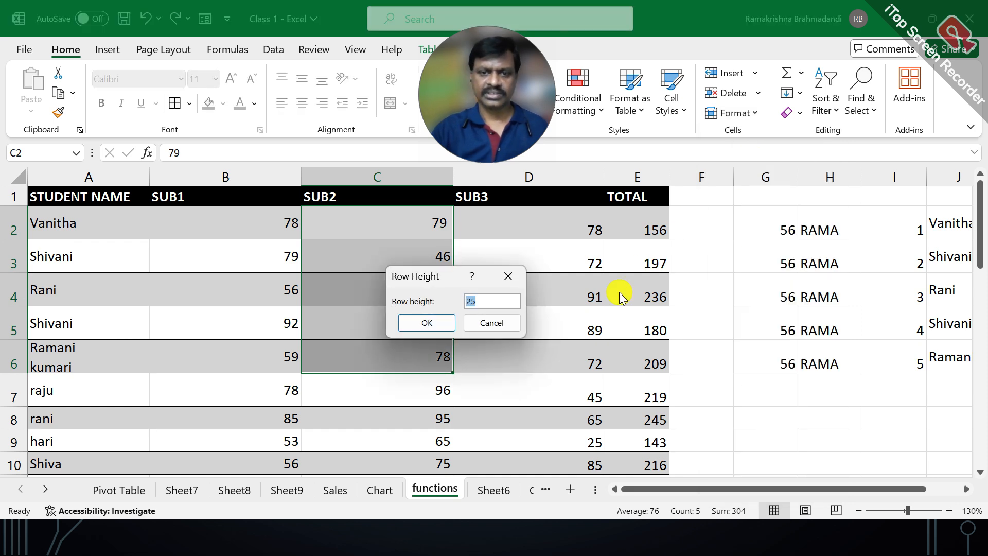
text(20)
key(Return)
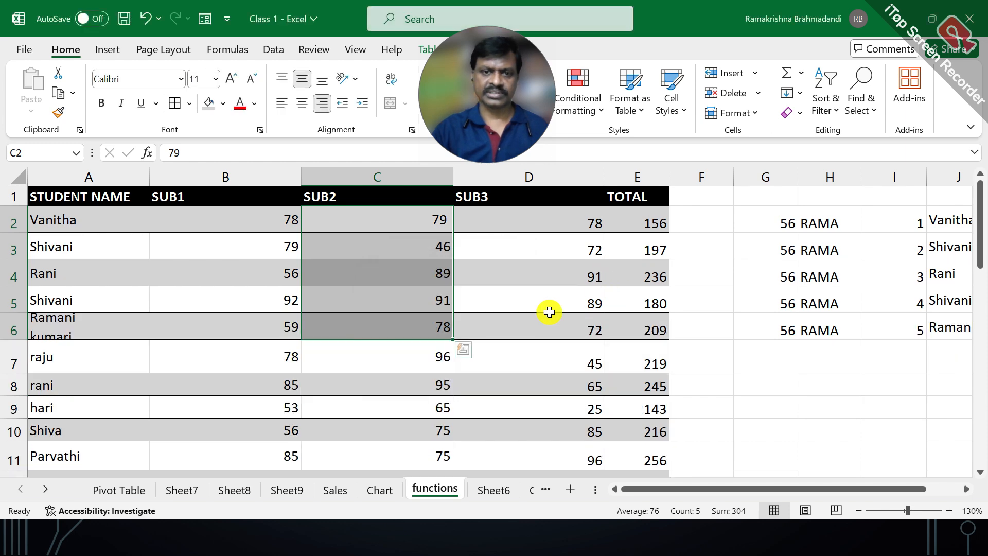
- Switch to the slideshow and advance past the slide on the Format menu commands
key(alt+Tab)
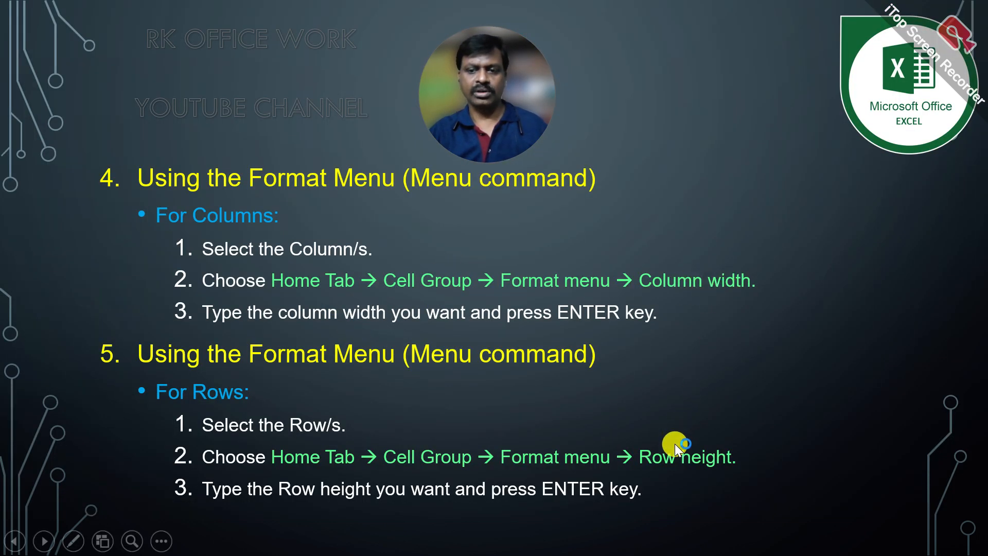
click(609, 372)
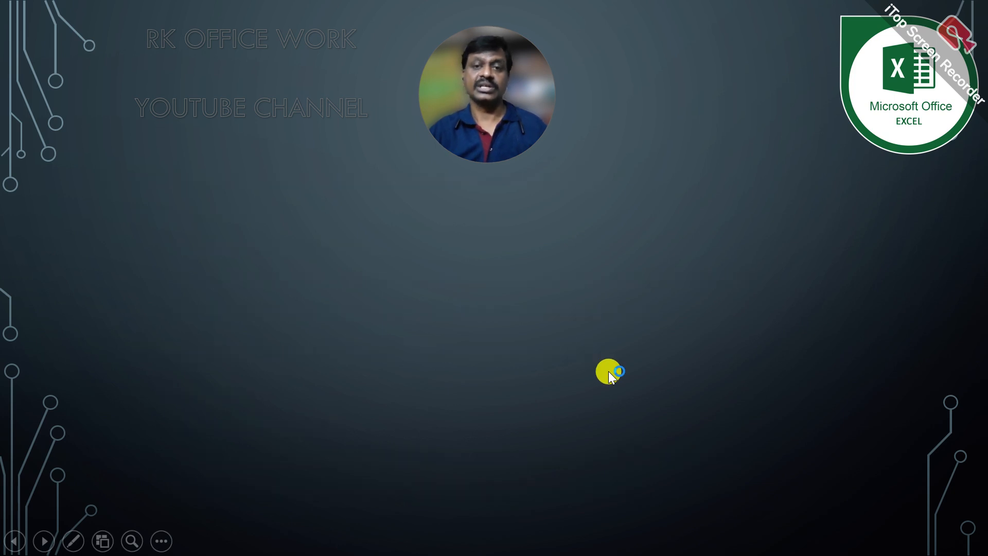